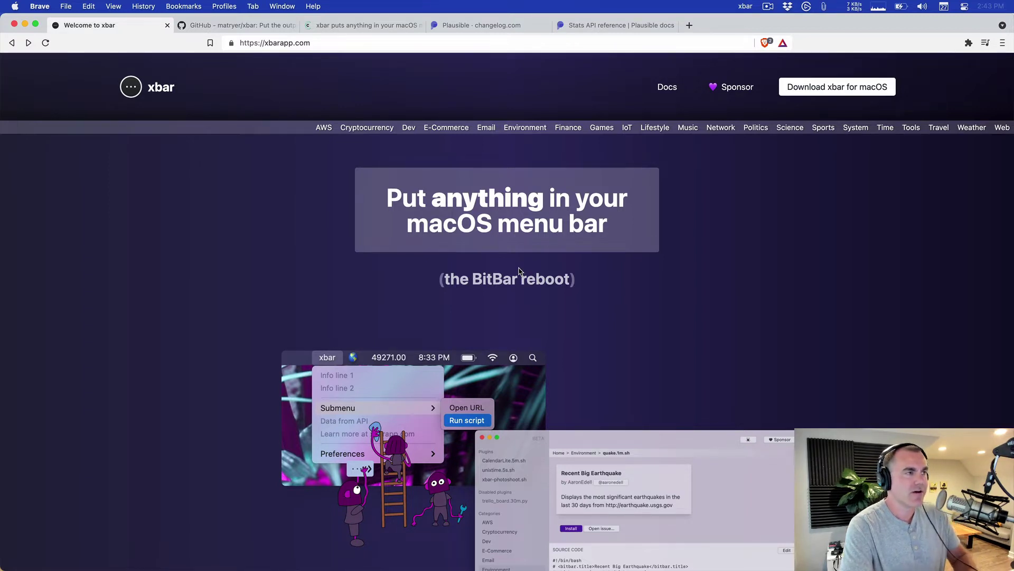
# View the Changelog tab, scroll the xbar homepage back to its top, and open xbar's menu.
pyautogui.click(367, 25)
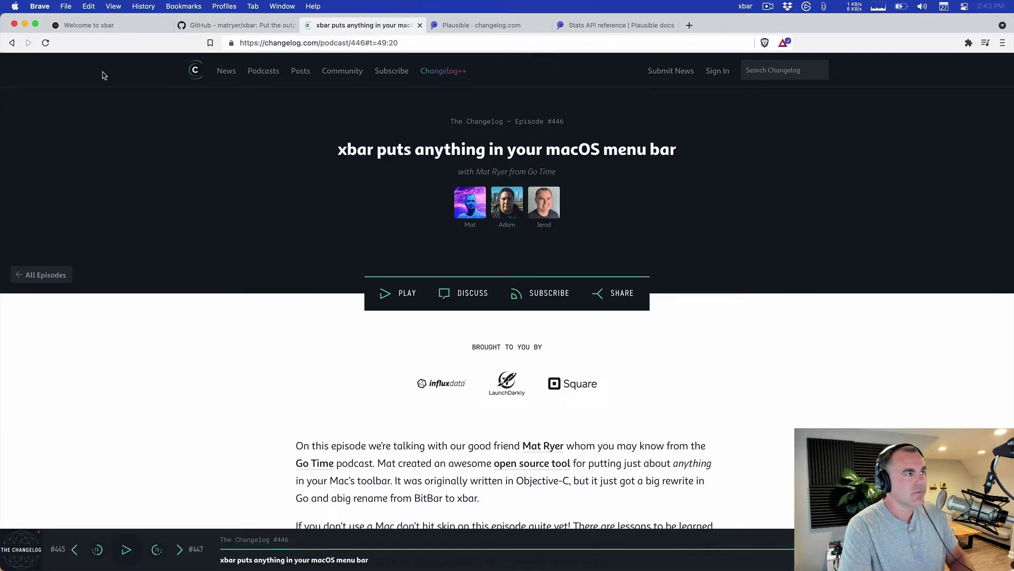
pyautogui.click(108, 27)
pyautogui.scroll(-5, 402, 317)
pyautogui.scroll(-7, 318, 370)
pyautogui.scroll(-12, 317, 370)
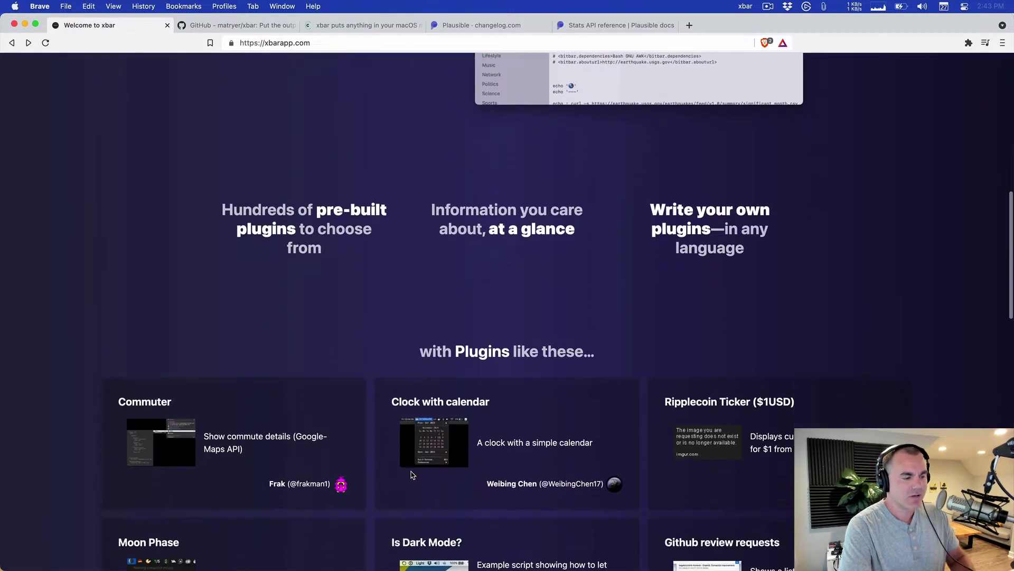
pyautogui.scroll(20, 391, 459)
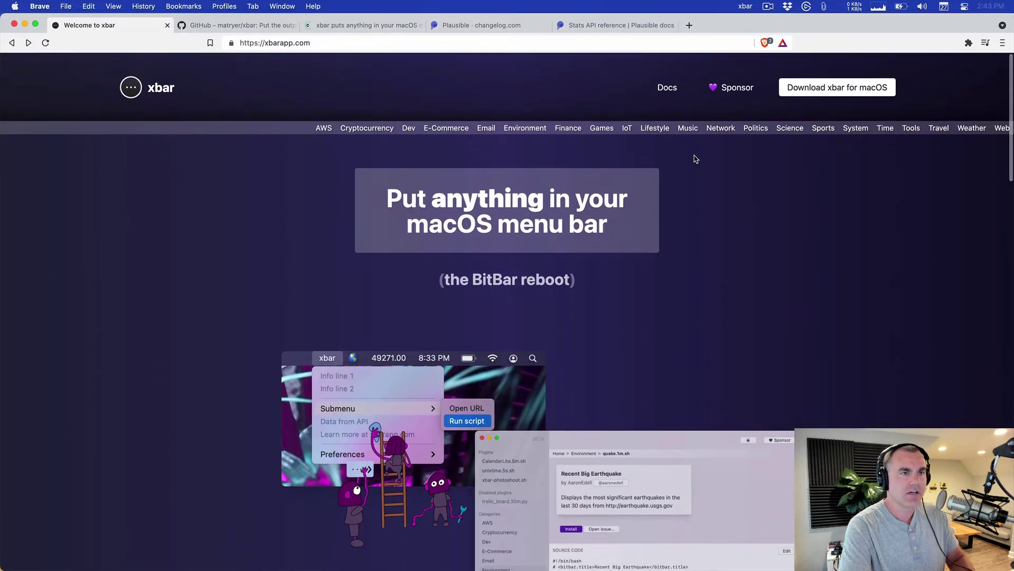
pyautogui.click(746, 7)
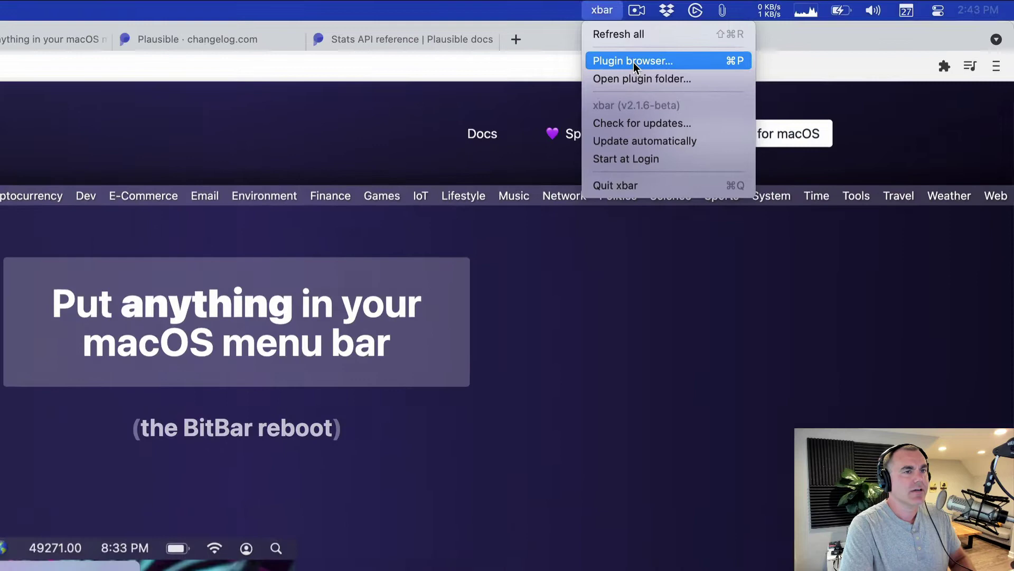
# In the plugin browser's Lifestyle category, start installing the Dad Jokes plugin.
pyautogui.click(518, 79)
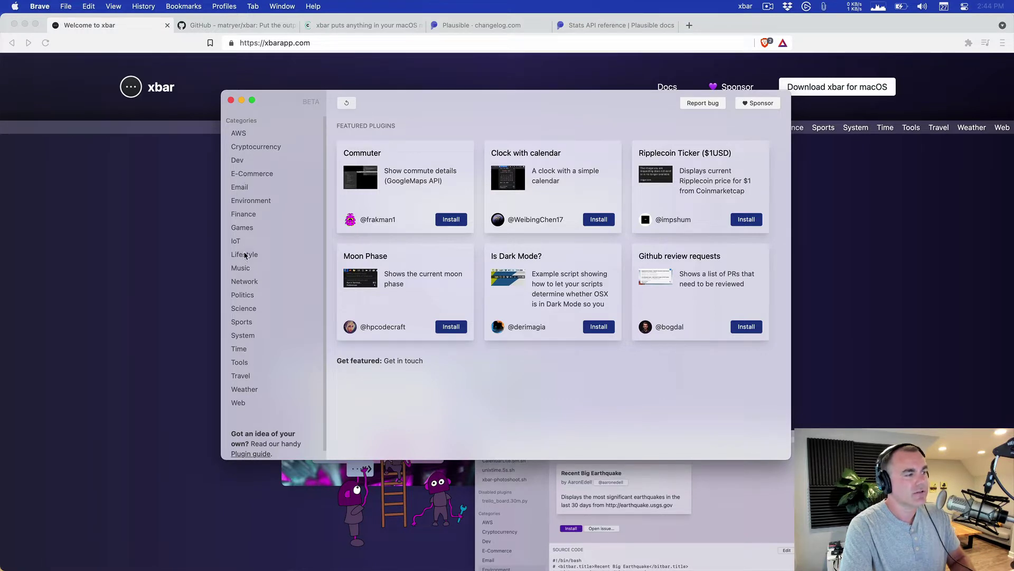
pyautogui.click(245, 255)
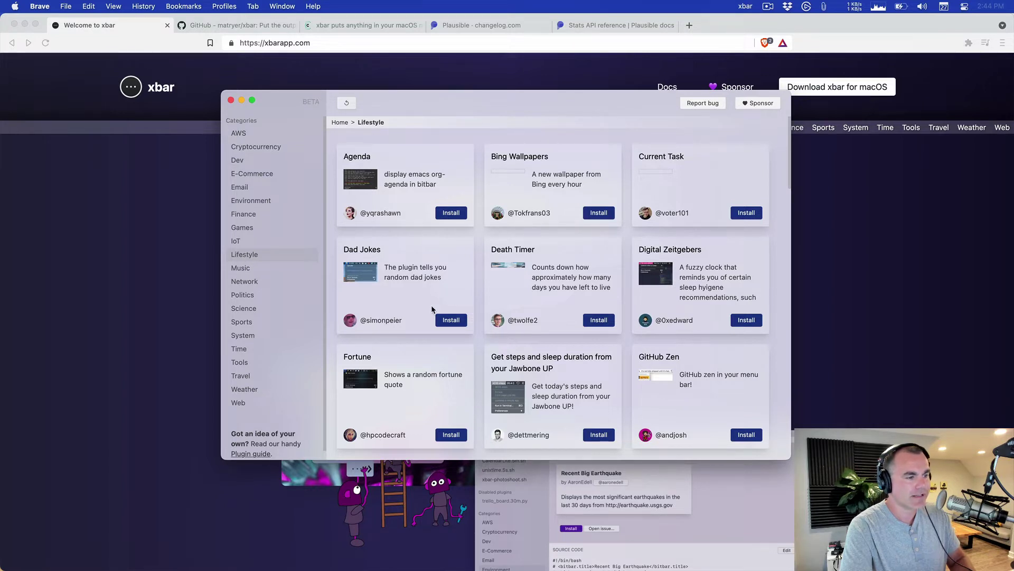
pyautogui.click(451, 320)
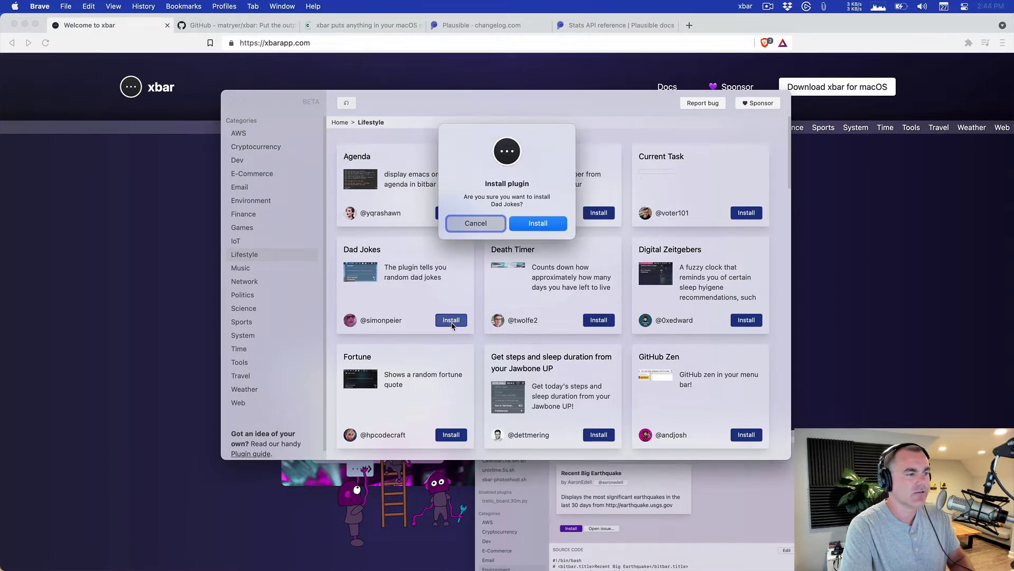
# Confirm the Dad Jokes install and fetch the next joke from its menu-bar emoji.
pyautogui.click(544, 223)
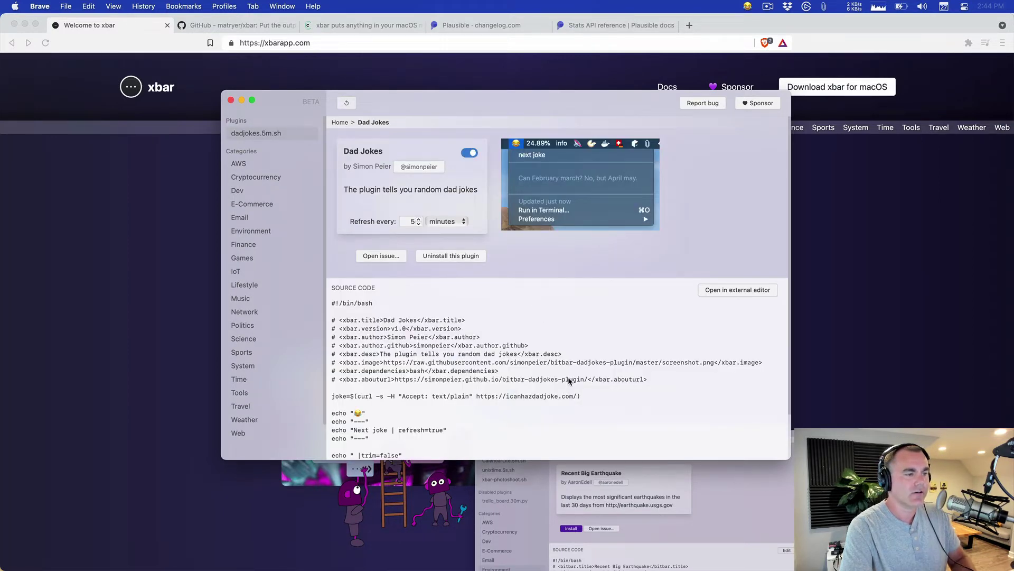
pyautogui.scroll(-2, 569, 378)
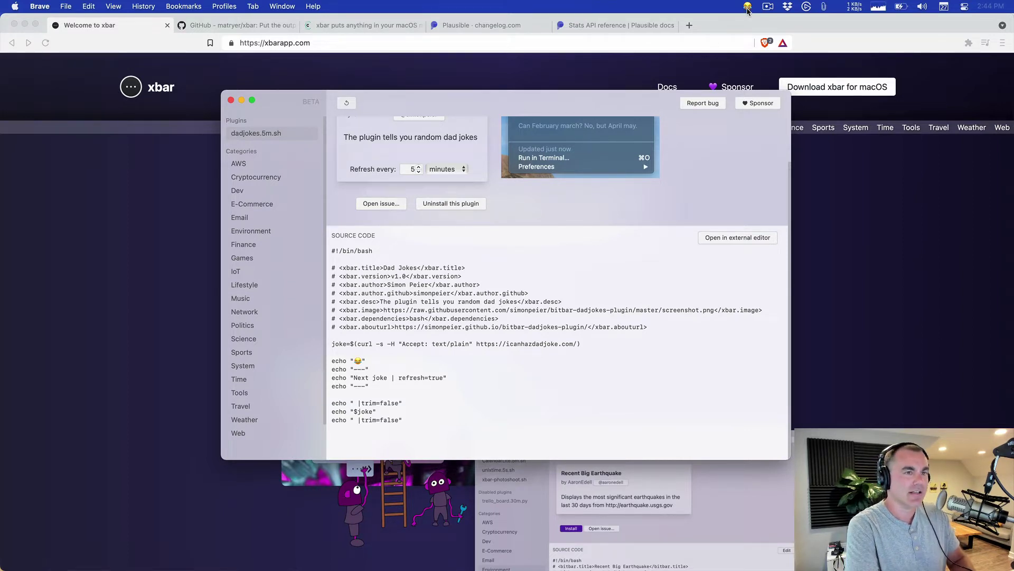
pyautogui.click(747, 8)
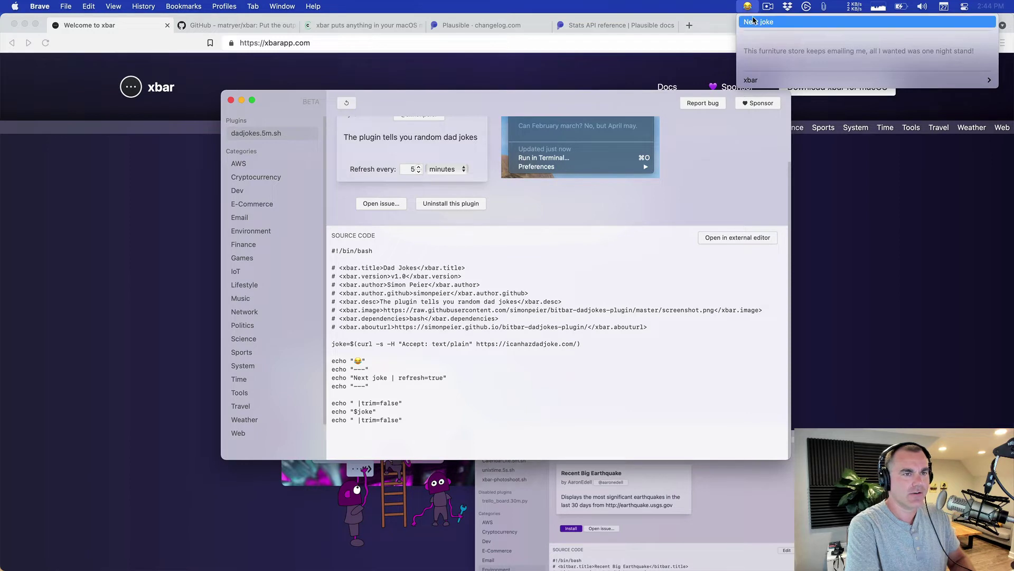
pyautogui.click(756, 23)
# Read the newly fetched joke, then reopen the plugin browser from the xbar submenu.
pyautogui.click(755, 25)
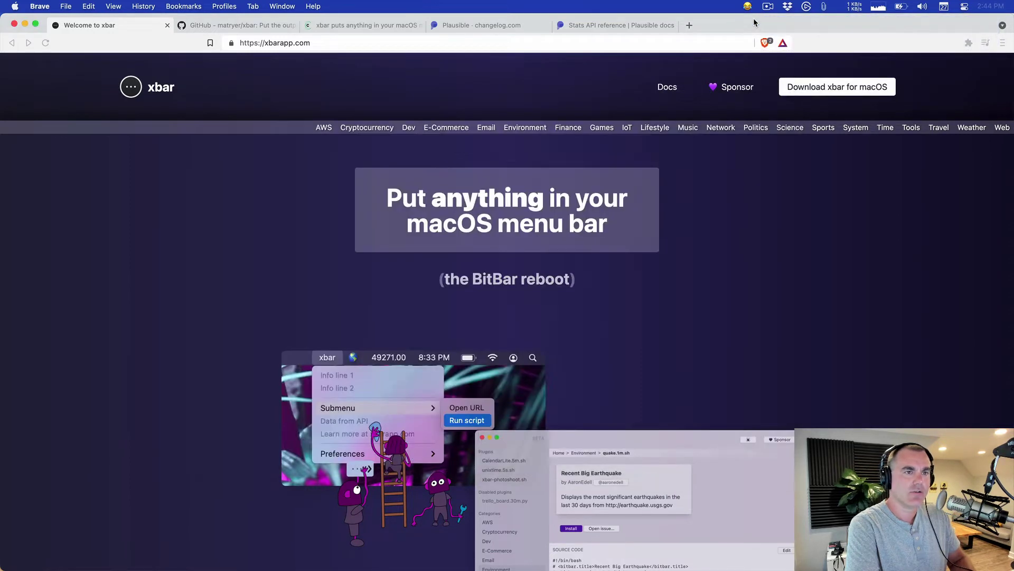
pyautogui.click(748, 6)
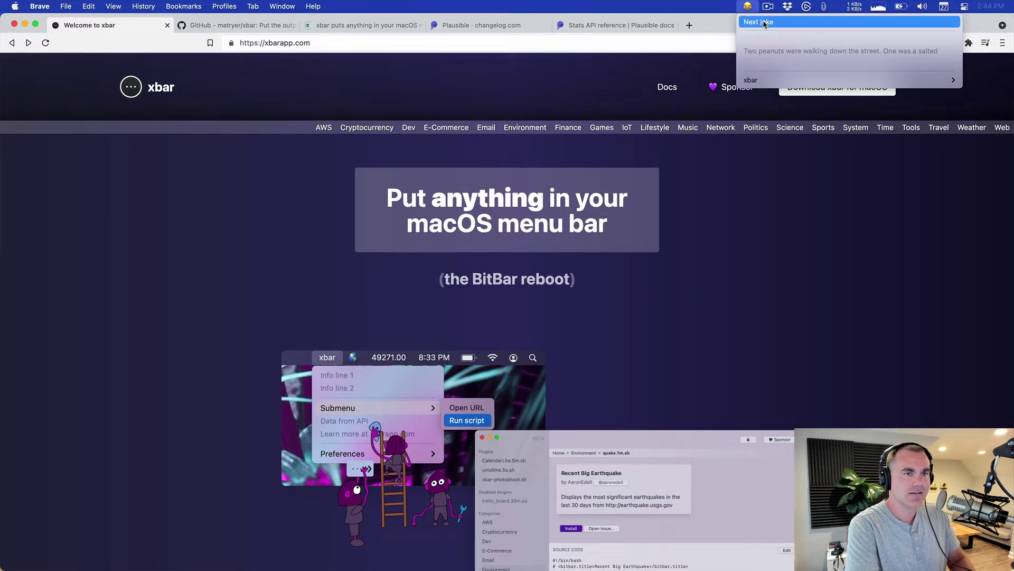
pyautogui.moveTo(765, 80)
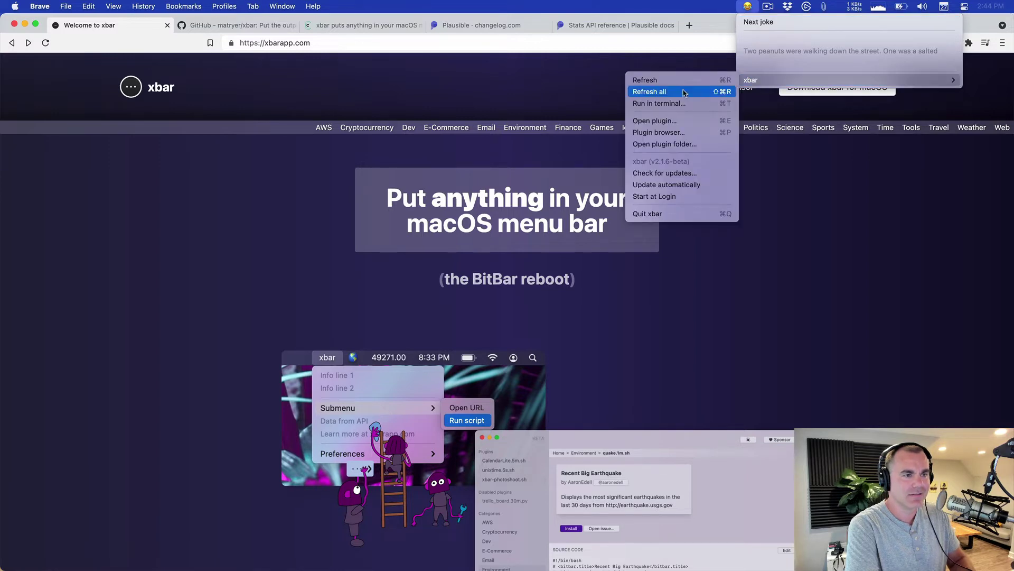
pyautogui.click(682, 131)
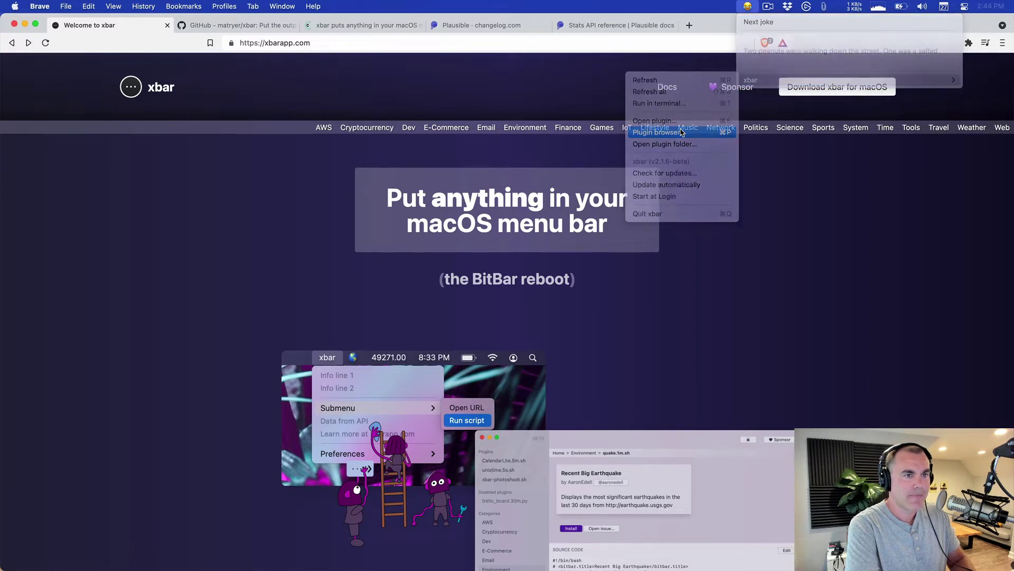
# Browse the Network category plugins, scrolling through the whole list.
pyautogui.scroll(2, 537, 226)
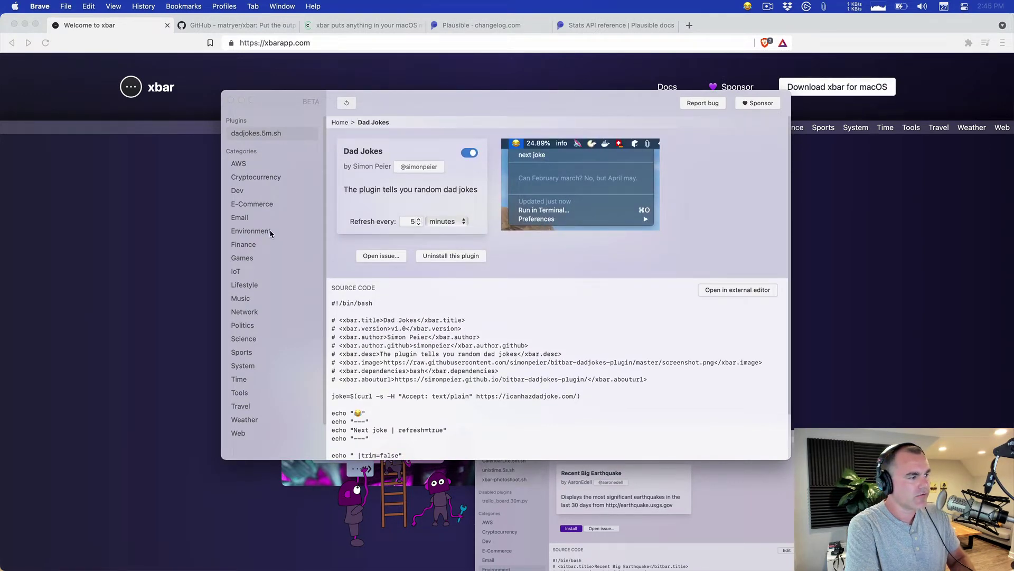
pyautogui.click(245, 312)
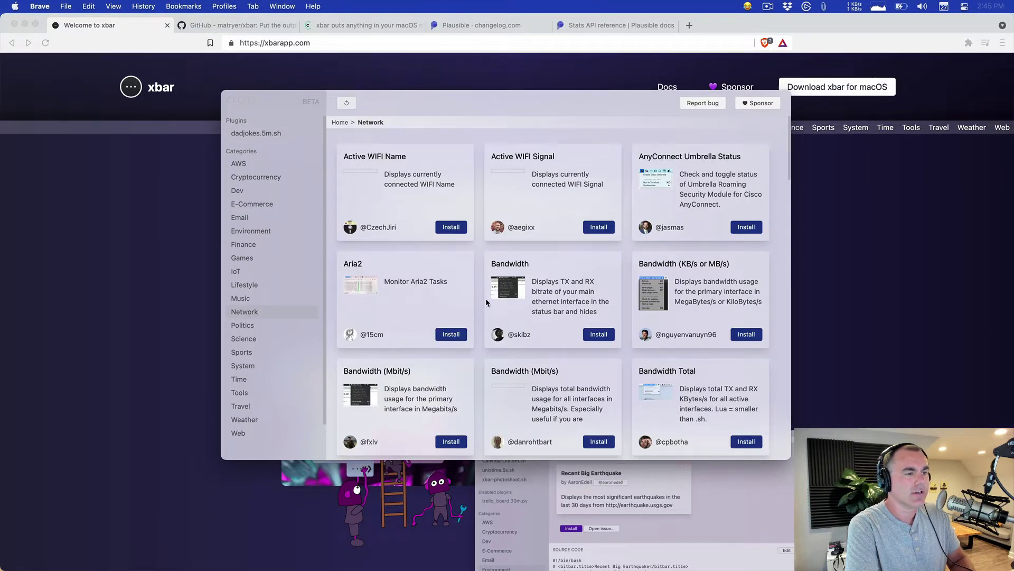
pyautogui.scroll(-3, 483, 295)
pyautogui.scroll(-4, 487, 288)
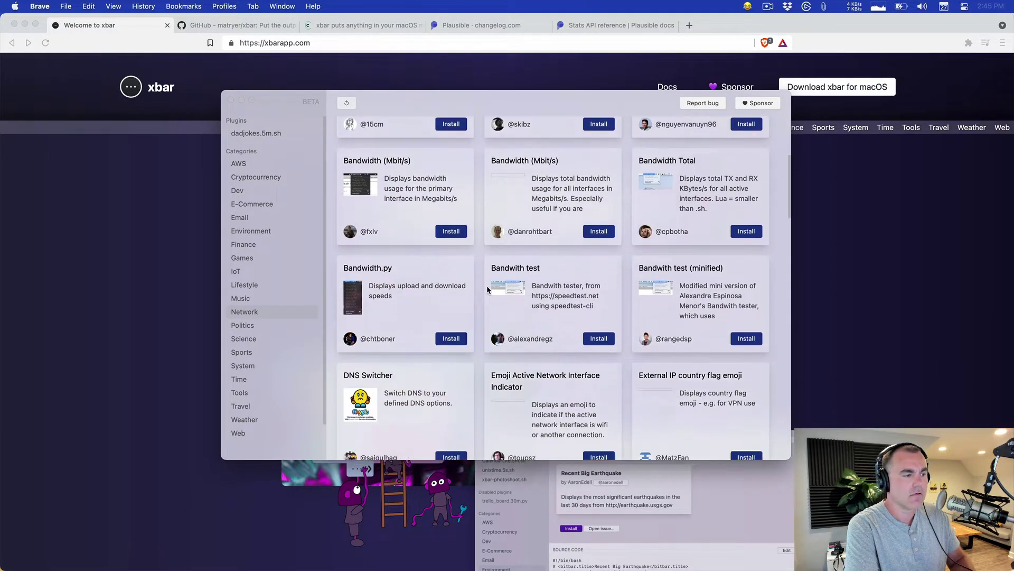
pyautogui.scroll(-8, 486, 285)
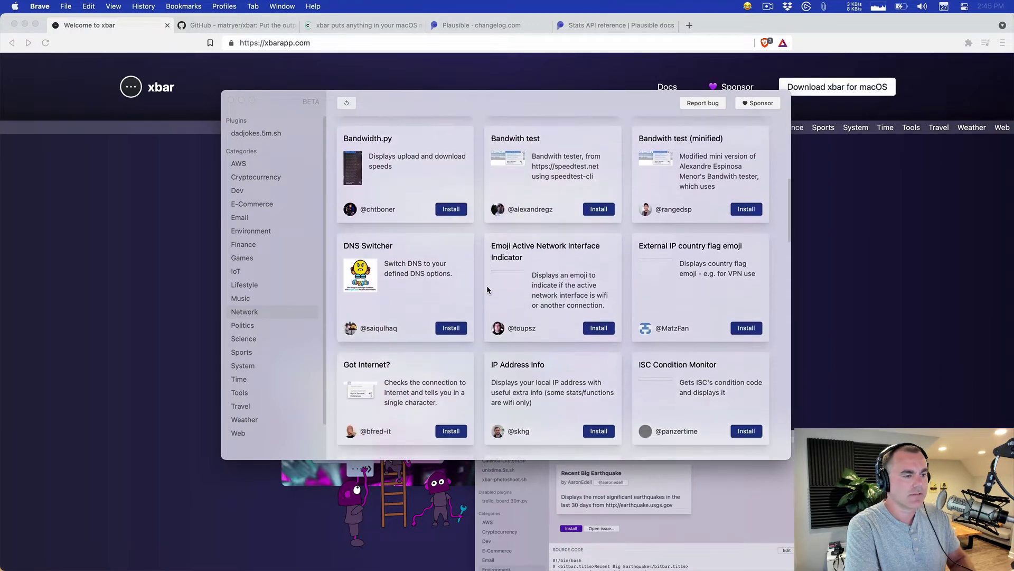
pyautogui.scroll(-3, 486, 288)
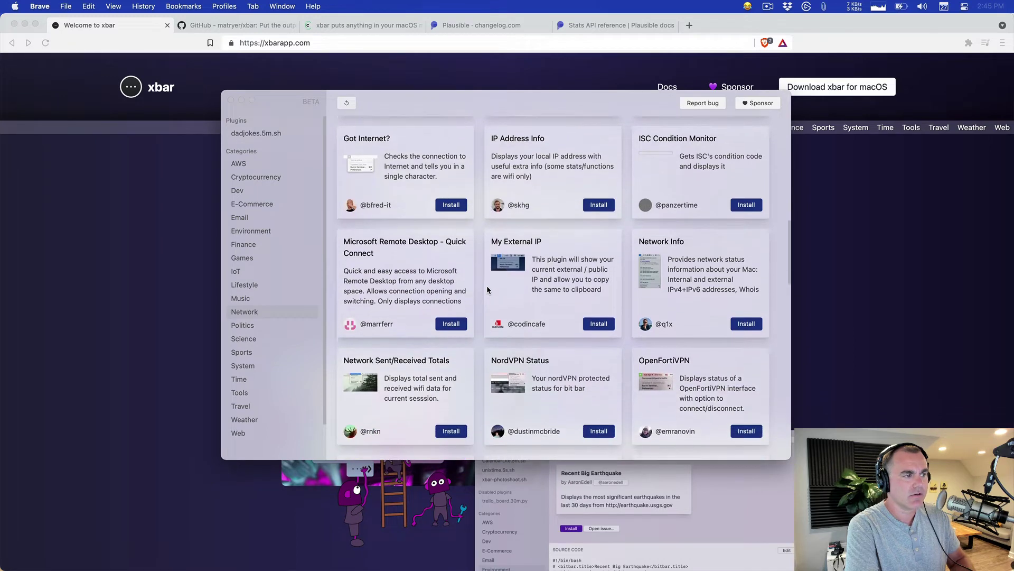
pyautogui.scroll(-5, 487, 289)
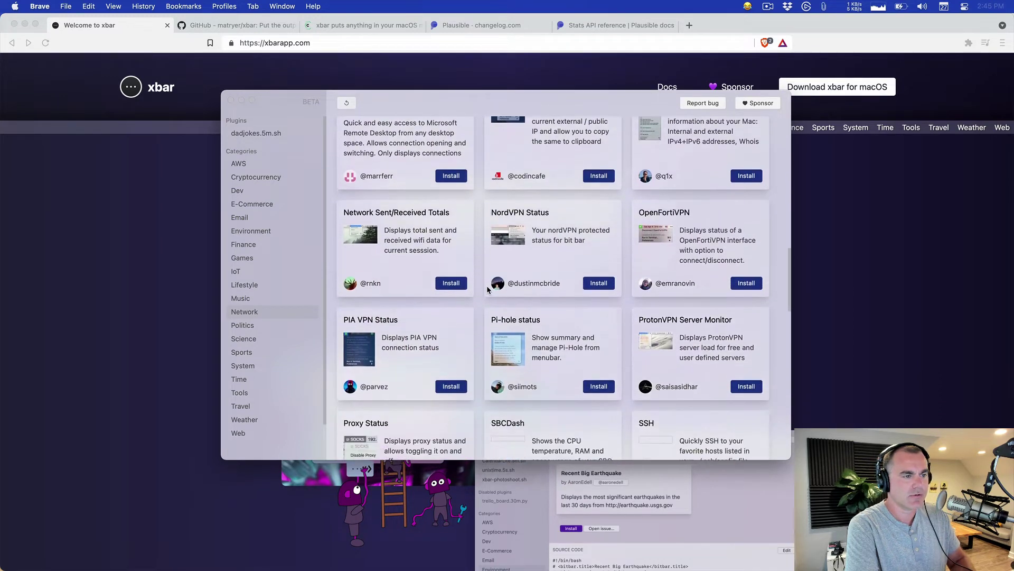
pyautogui.scroll(-10, 486, 285)
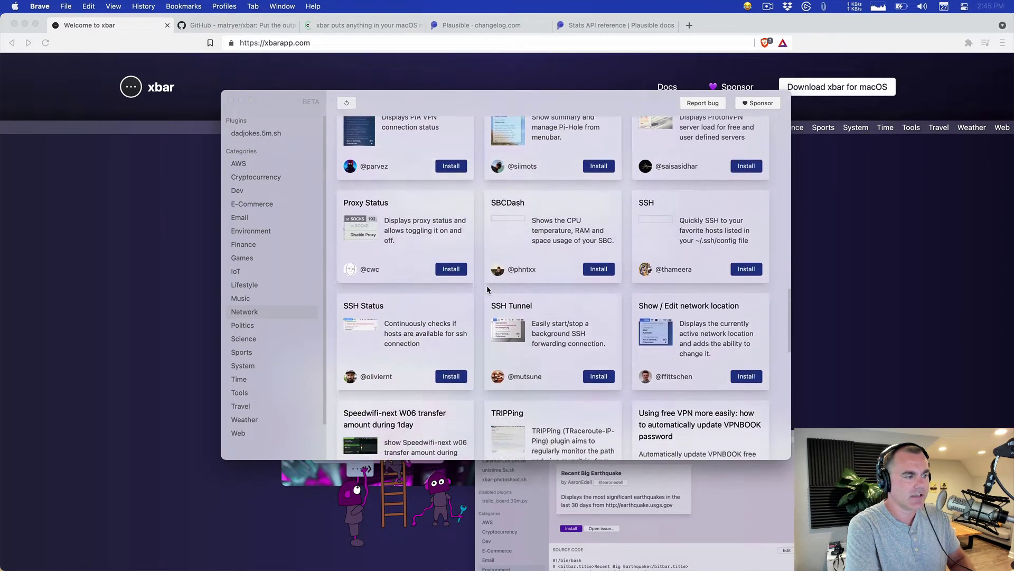
pyautogui.scroll(-6, 487, 286)
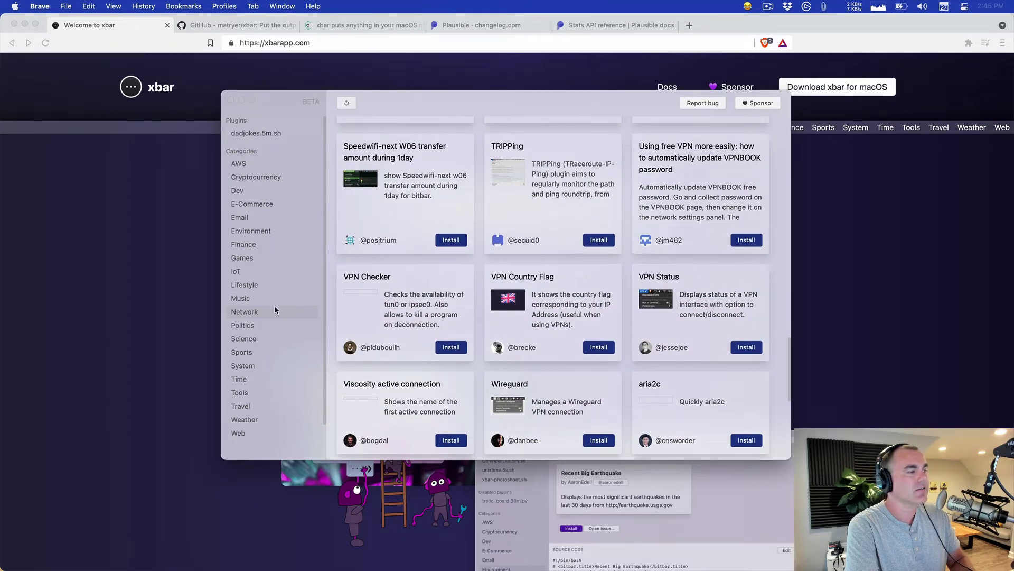
# Look through the Games and Cryptocurrency plugins, then show the Environment category.
pyautogui.click(260, 257)
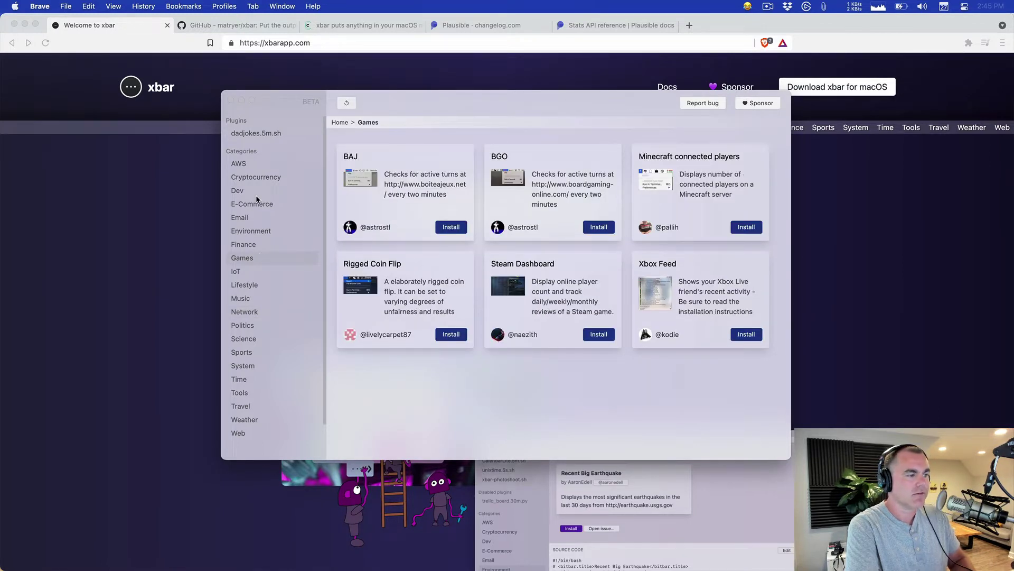
pyautogui.click(254, 179)
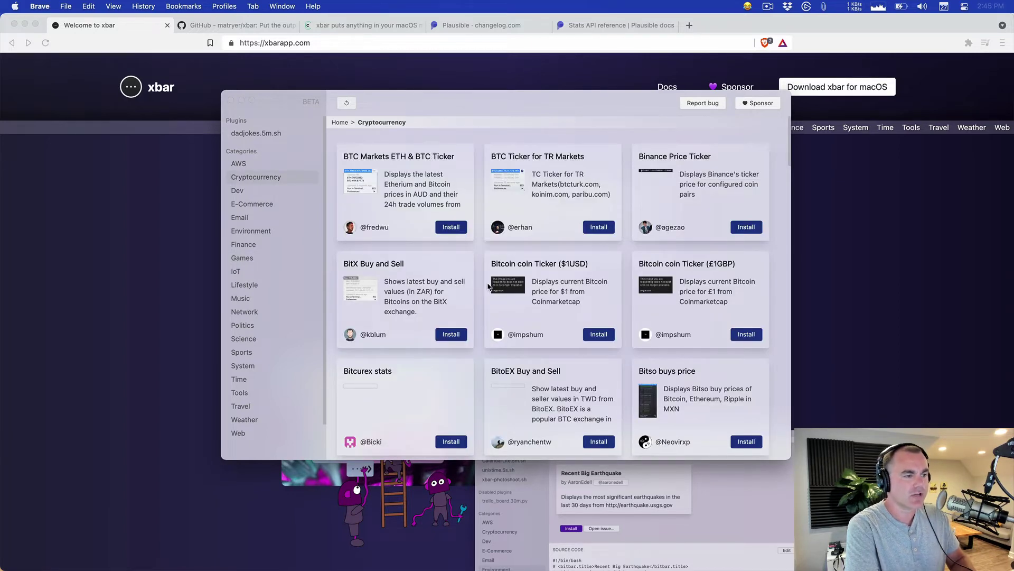
pyautogui.scroll(-4, 475, 312)
pyautogui.scroll(-7, 475, 317)
pyautogui.scroll(-6, 475, 316)
pyautogui.scroll(-2, 475, 313)
pyautogui.scroll(7, 474, 312)
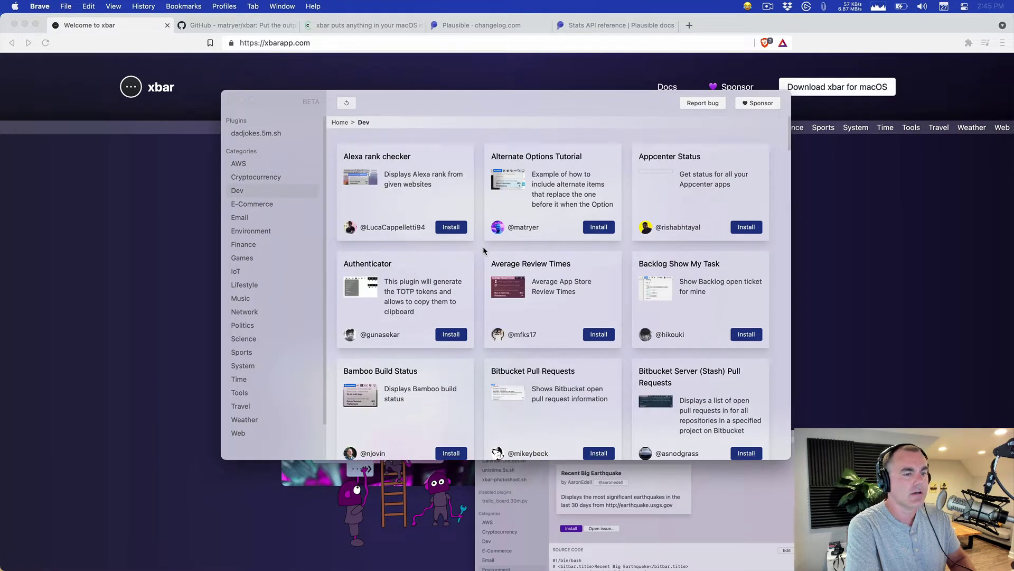
pyautogui.scroll(-3, 483, 248)
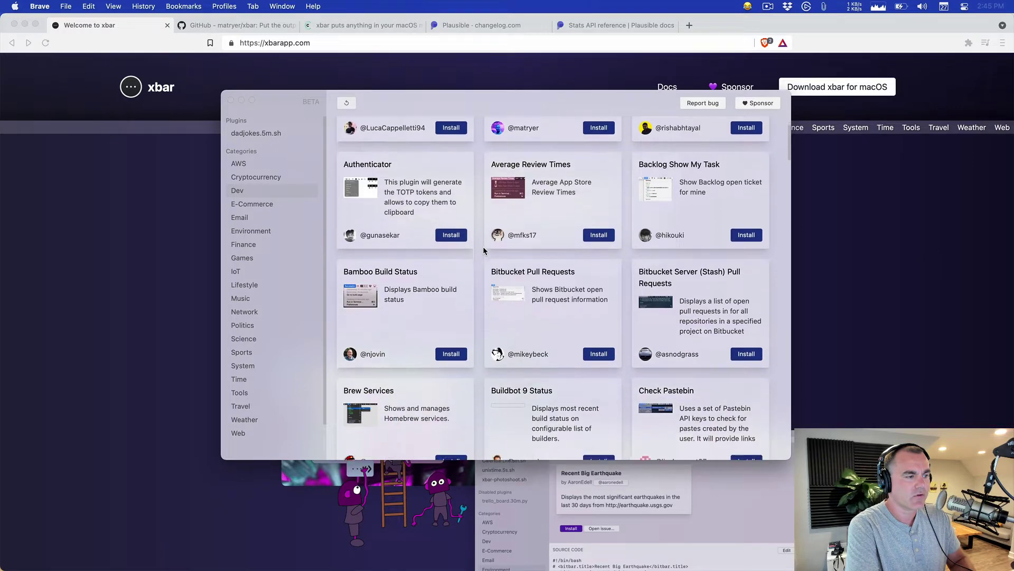
pyautogui.click(249, 231)
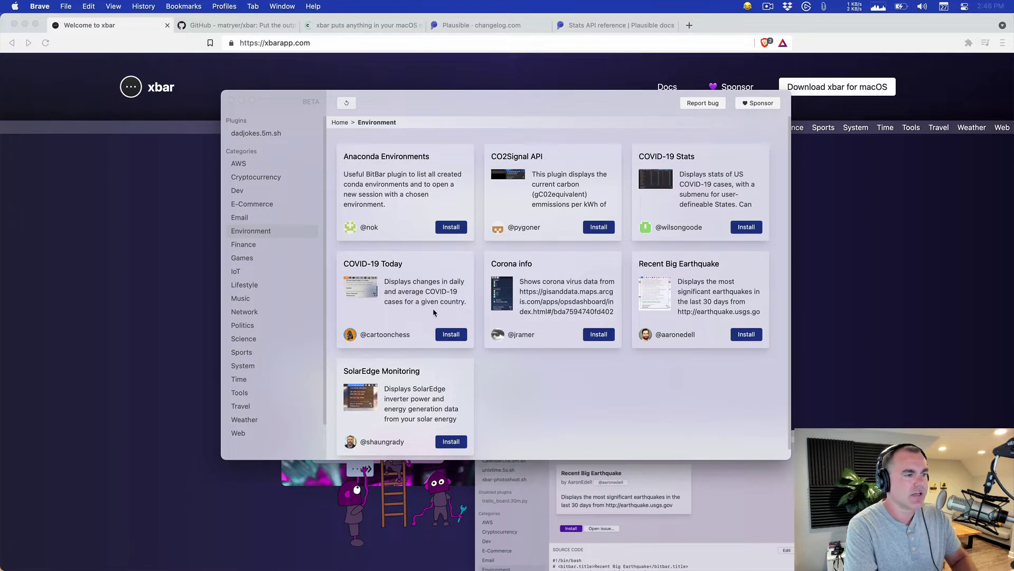
# Install COVID-19 Today and open its dropdown showing 2,381 new S. Korea cases and Settings.
pyautogui.click(452, 334)
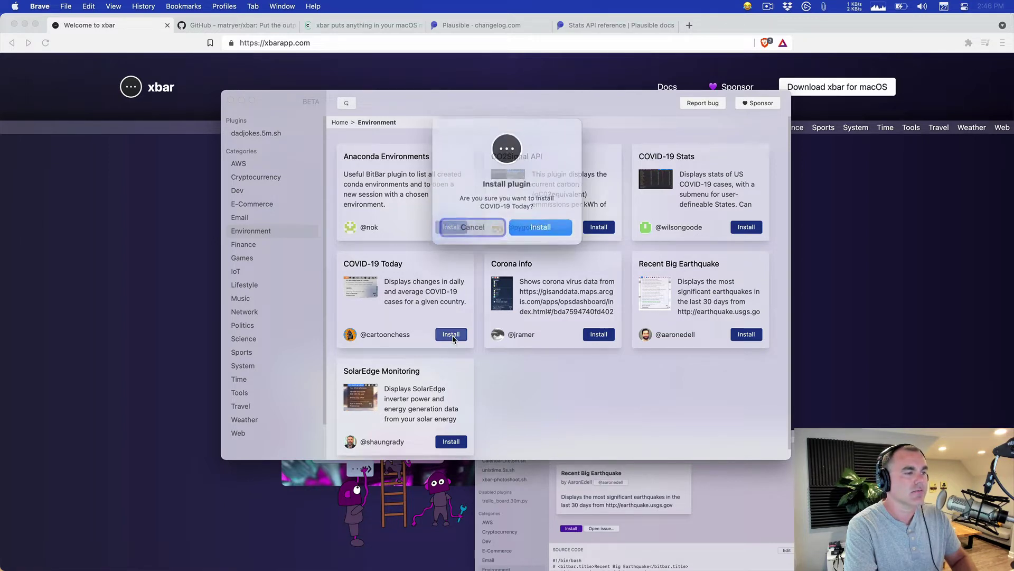
pyautogui.click(542, 223)
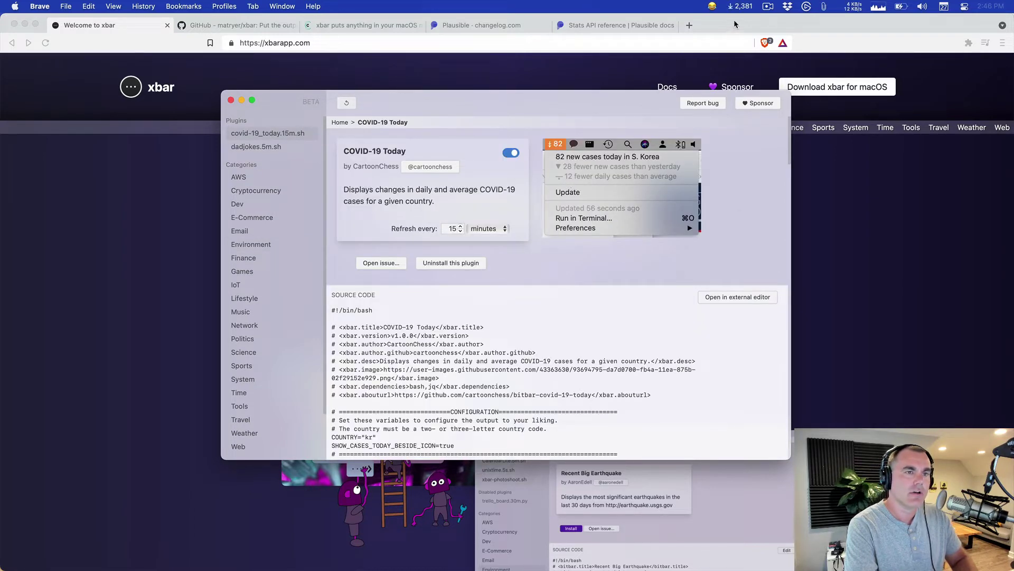
pyautogui.click(742, 8)
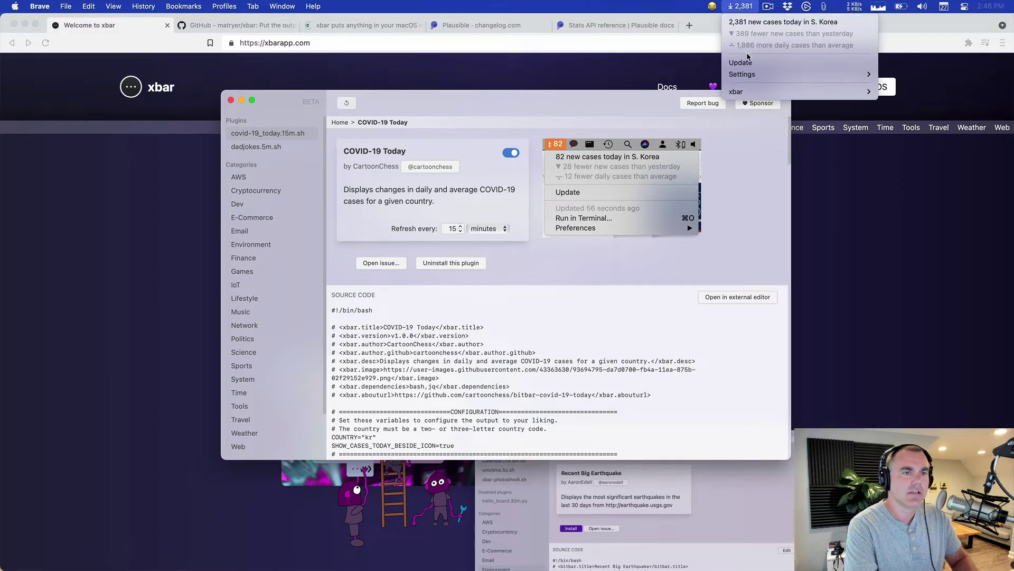
pyautogui.moveTo(750, 73)
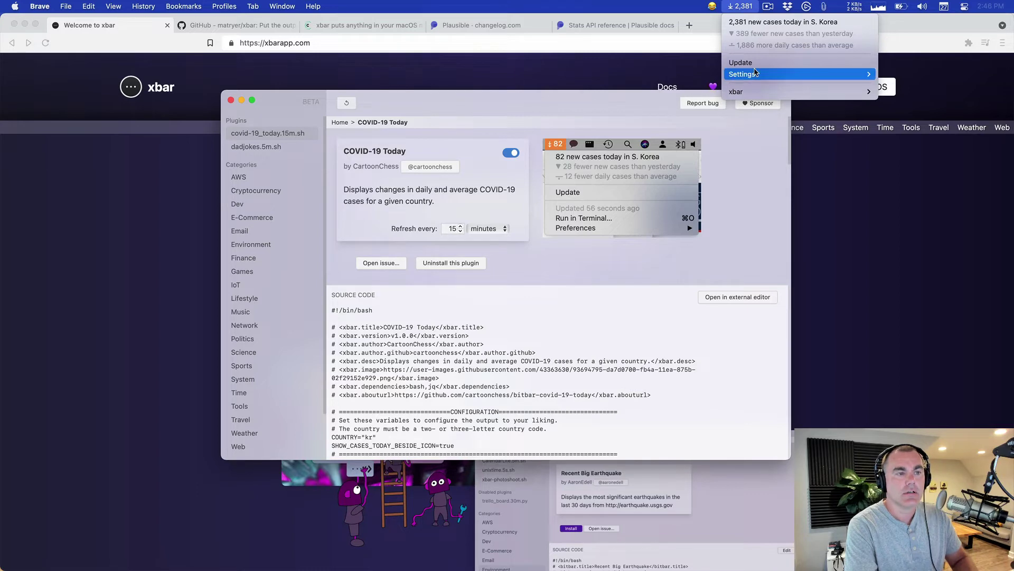
# Check the script's COUNTRY="kr" line in the source code, then close the plugin window.
pyautogui.click(710, 208)
pyautogui.scroll(-5, 673, 316)
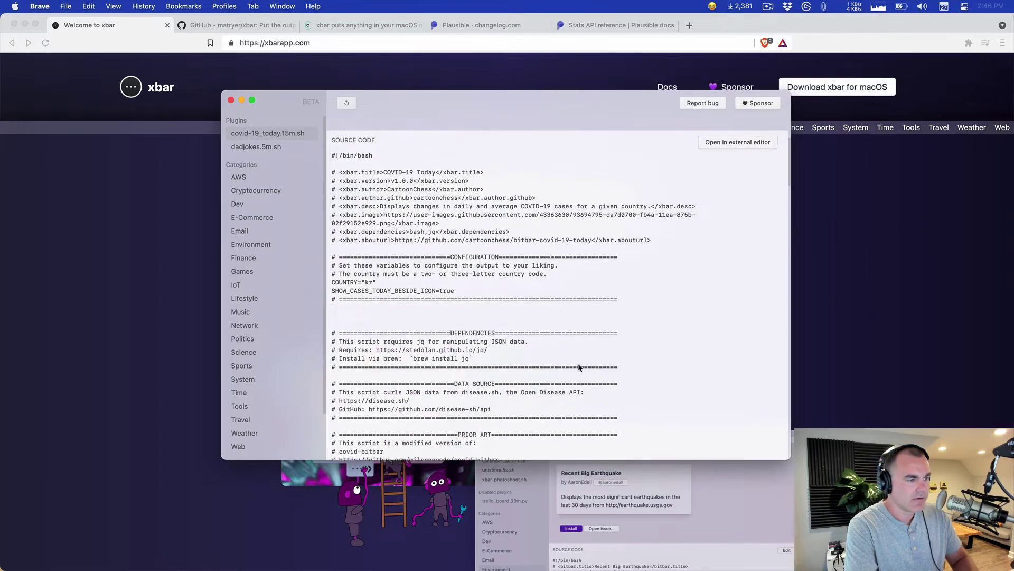
pyautogui.scroll(-3, 578, 363)
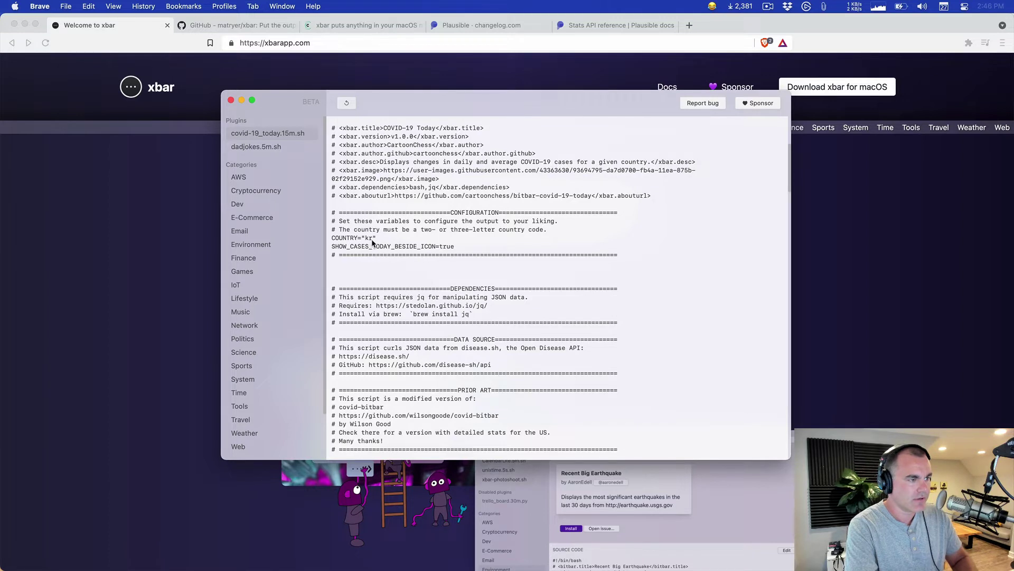
pyautogui.doubleClick(370, 238)
pyautogui.scroll(5, 572, 243)
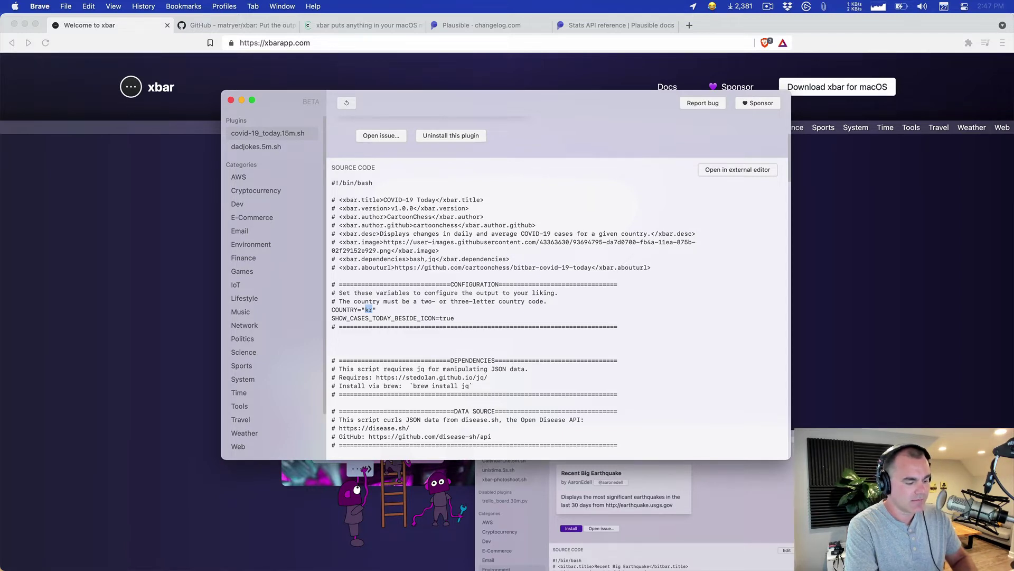
pyautogui.press('super+w')
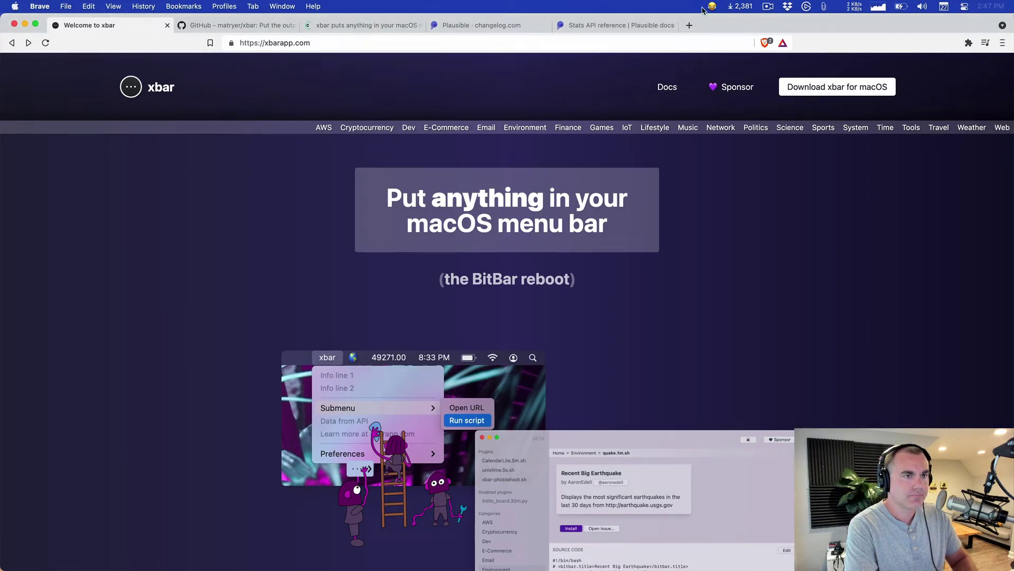
# Reveal xbar's plugins folder via Open plugin… and select 001-covid-19_today.15m.sh.
pyautogui.click(737, 7)
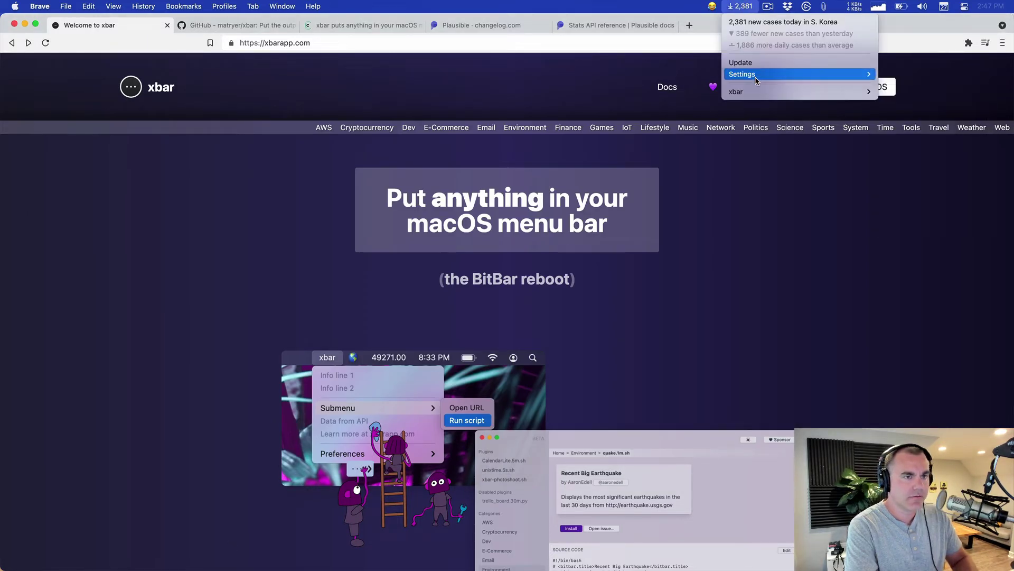
pyautogui.moveTo(757, 79)
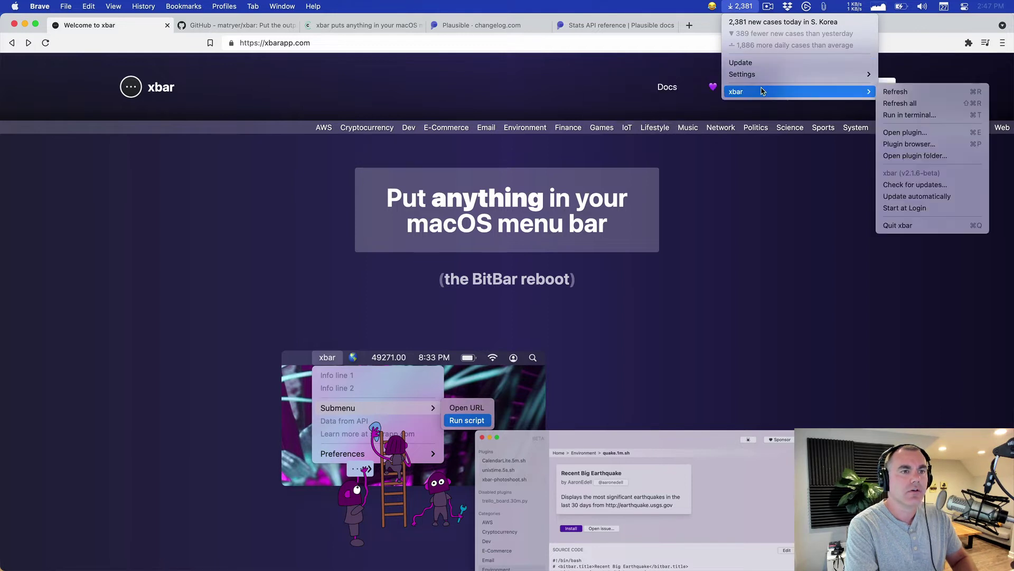
pyautogui.click(918, 144)
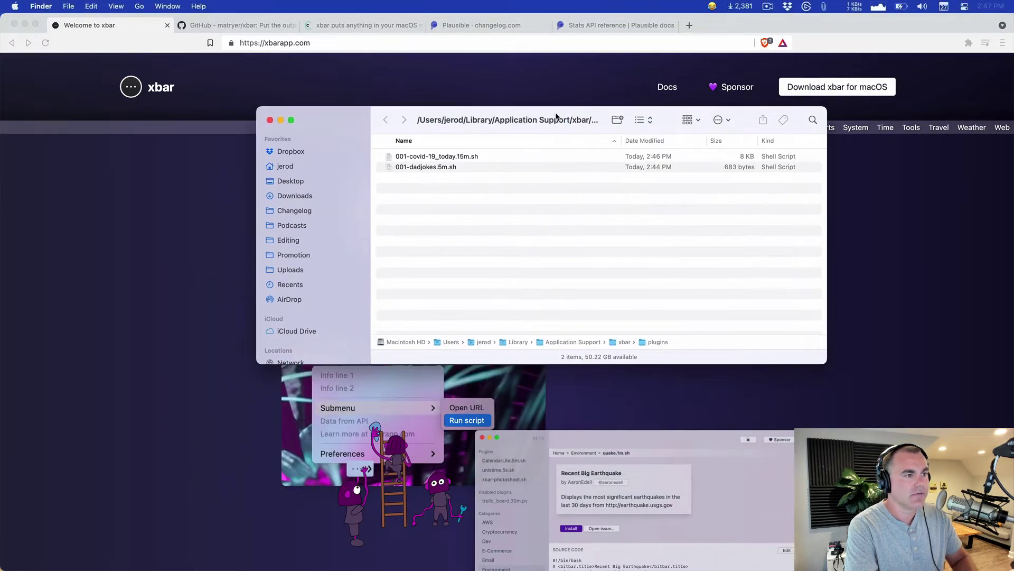
pyautogui.click(436, 158)
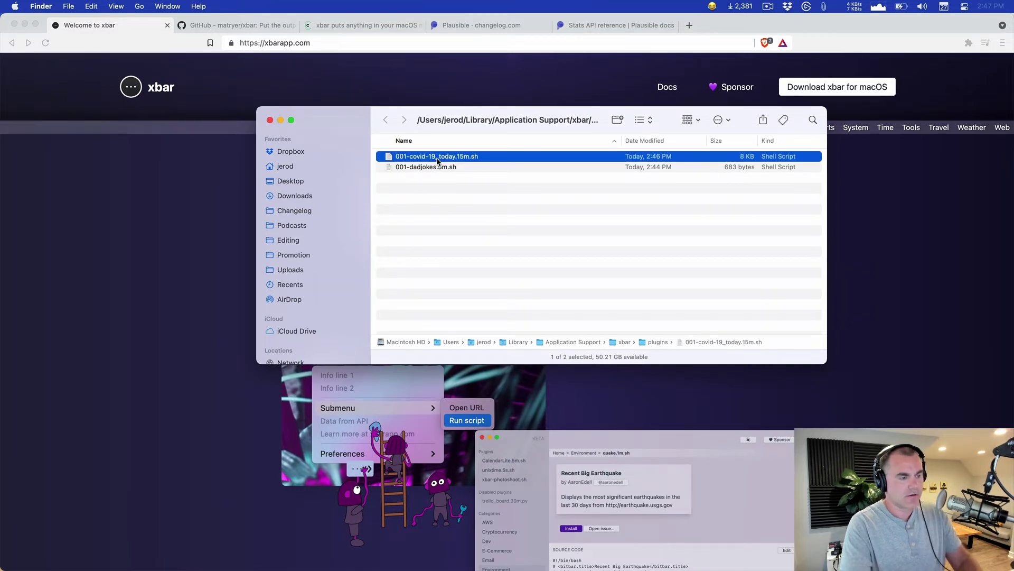
# Open the COVID-19 script in nvim from Terminal using vim and the pasted file path.
pyautogui.press('super+Tab')
pyautogui.write('vim')
pyautogui.write('/Users/jerod/Library/Application\\ Support/xbar/plugins/001-covid-19_today.15m.sh')
pyautogui.press('Return')
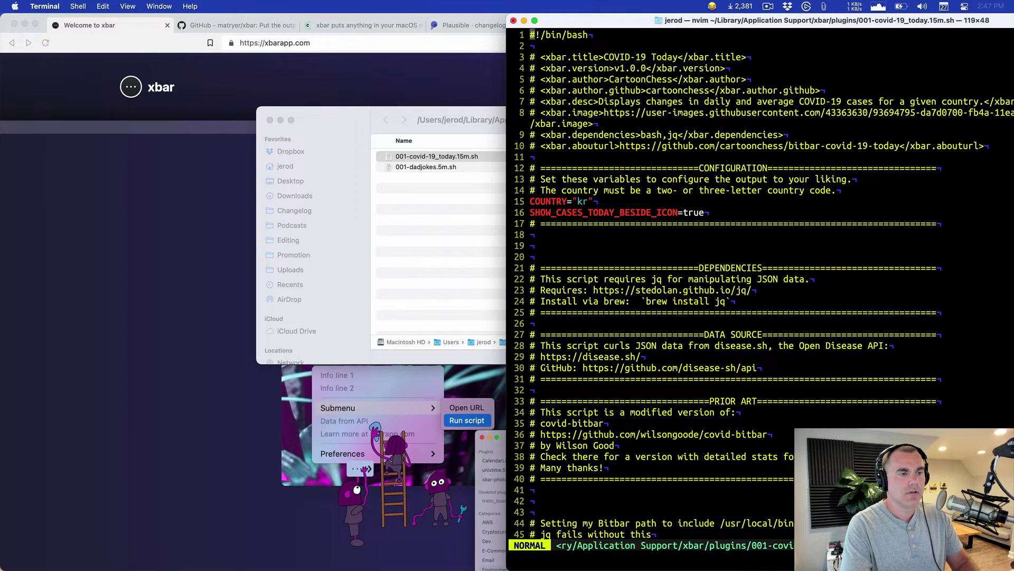
pyautogui.scroll(-7, 761, 285)
pyautogui.click(533, 90)
pyautogui.press('d')
pyautogui.press('d')
pyautogui.press('d')
pyautogui.press('d')
# Change COUNTRY from "kr" to "us" and save the script with :w.
pyautogui.write('/COUNTRY')
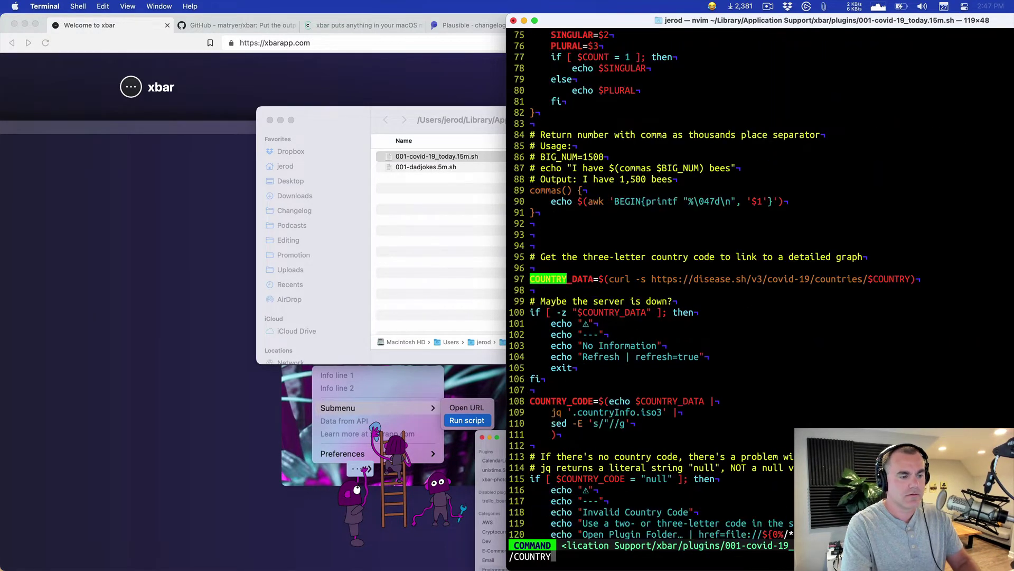
pyautogui.press('Return')
pyautogui.hotkey('shift', 'n')
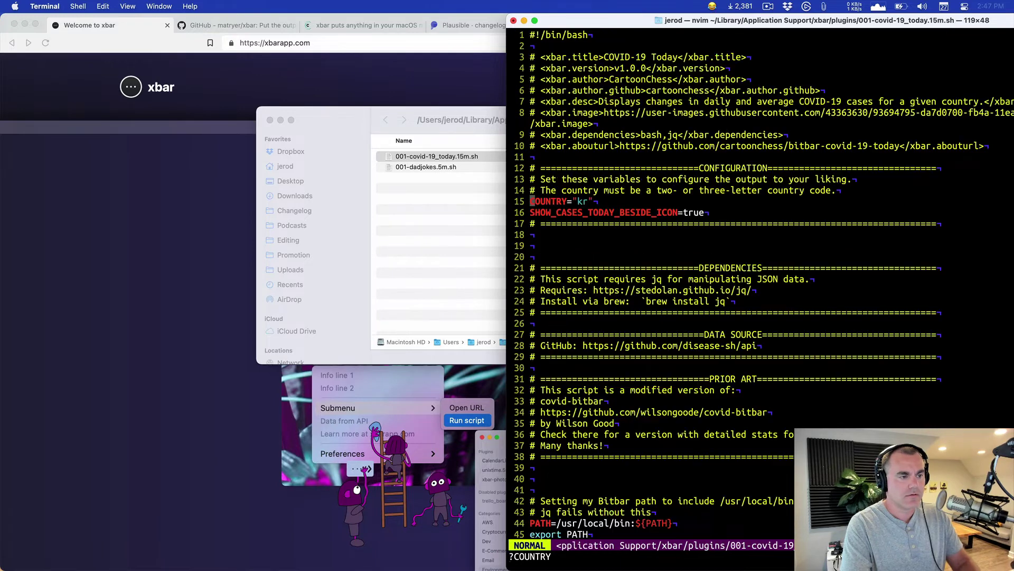
pyautogui.press('w')
pyautogui.press('w')
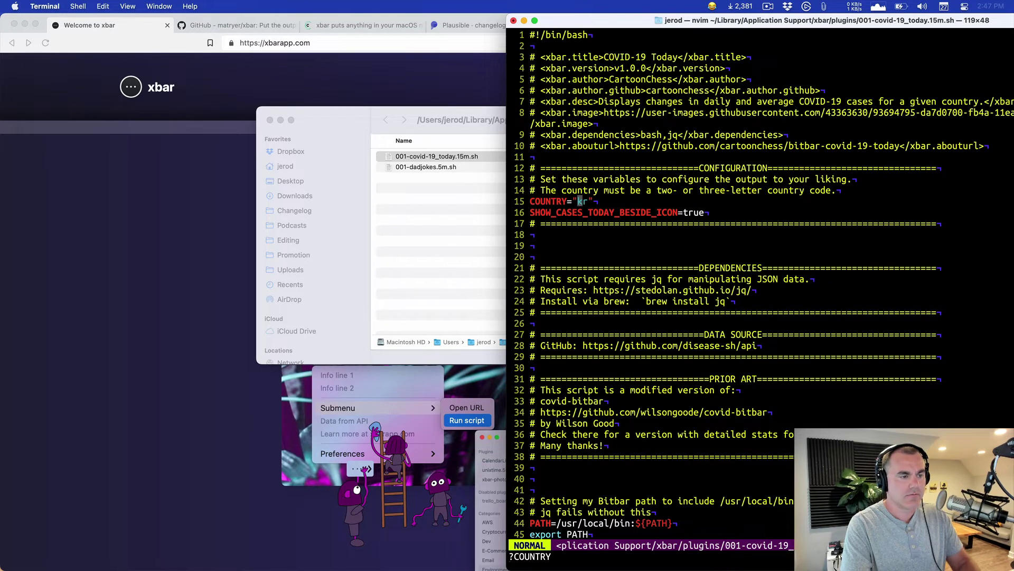
pyautogui.write('si')
pyautogui.press('Delete')
pyautogui.write('s')
pyautogui.press('Escape')
pyautogui.write(':w')
pyautogui.press('Return')
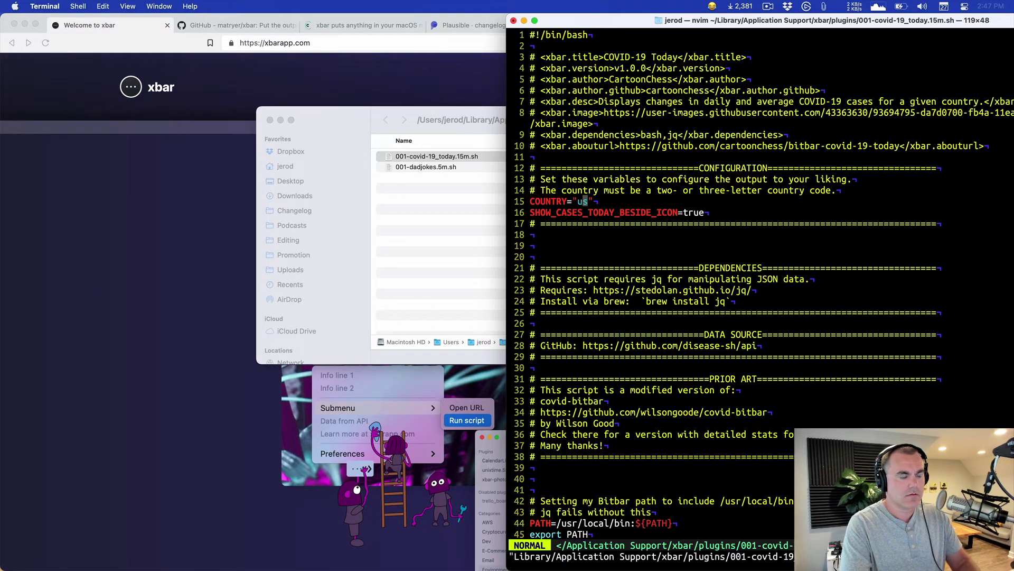
# Refresh all xbar plugins and confirm the counter shows 30,952 new cases today in USA.
pyautogui.click(424, 233)
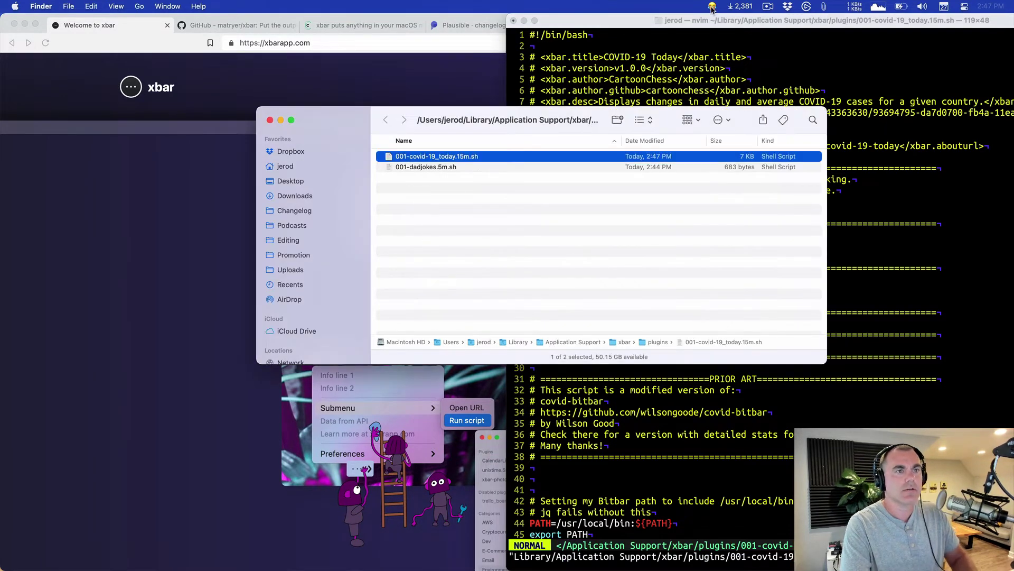
pyautogui.click(740, 7)
pyautogui.moveTo(780, 90)
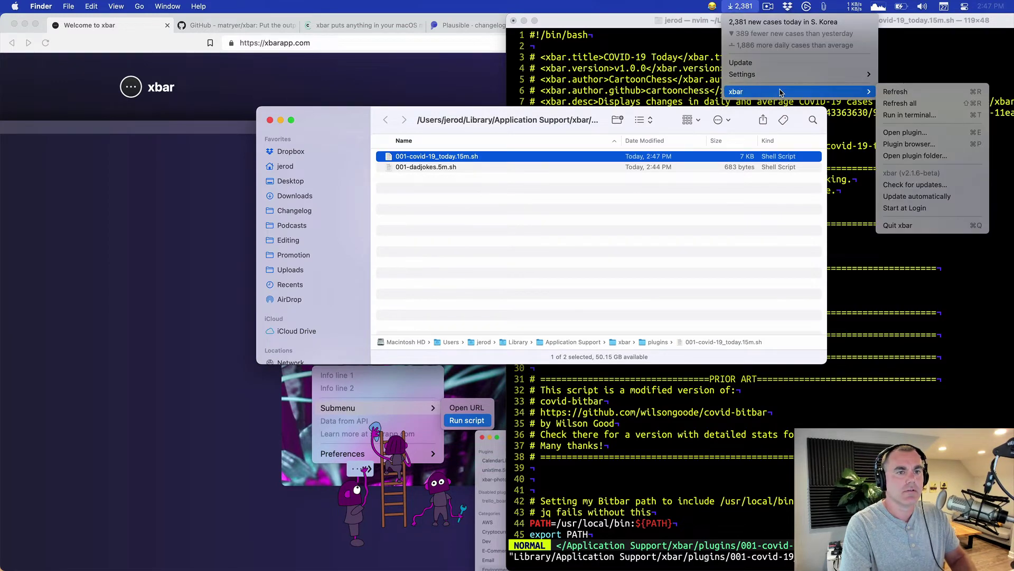
pyautogui.click(913, 103)
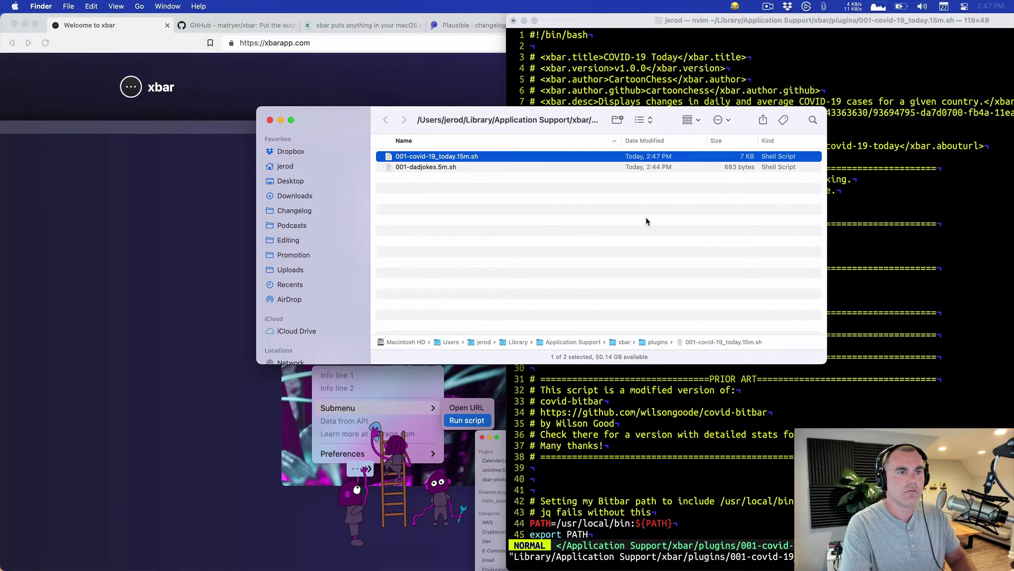
pyautogui.click(741, 7)
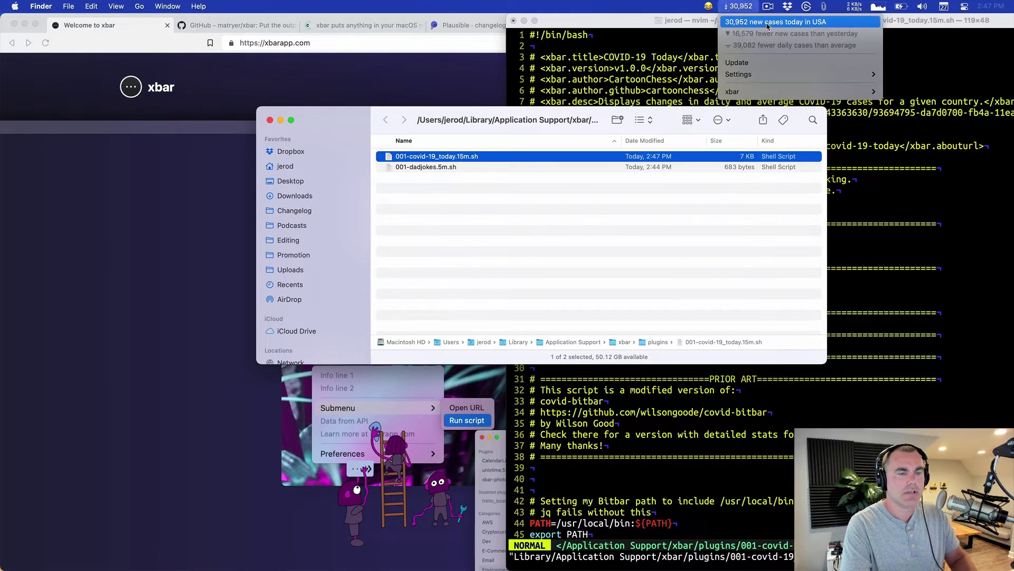
pyautogui.moveTo(784, 75)
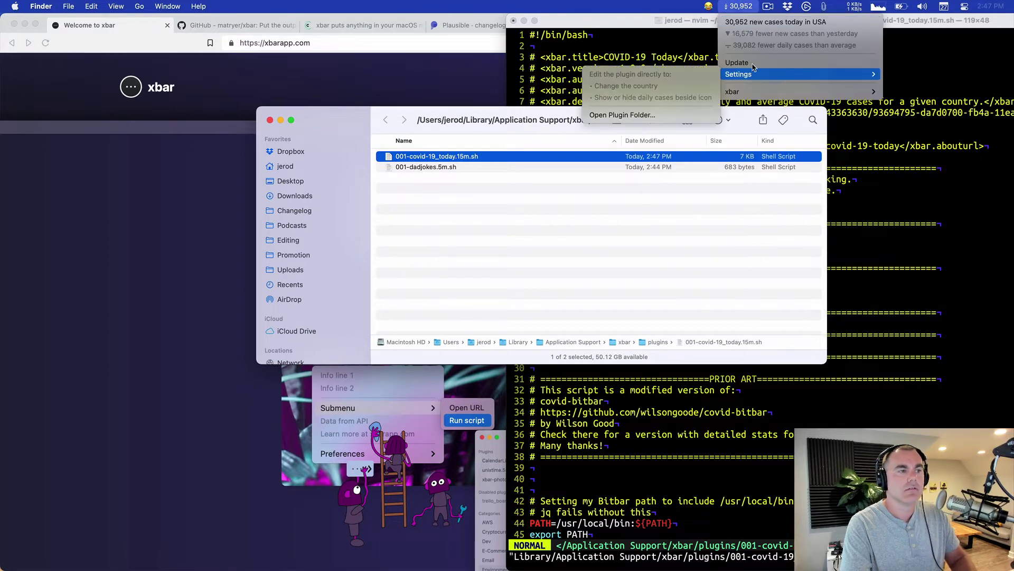
pyautogui.click(630, 264)
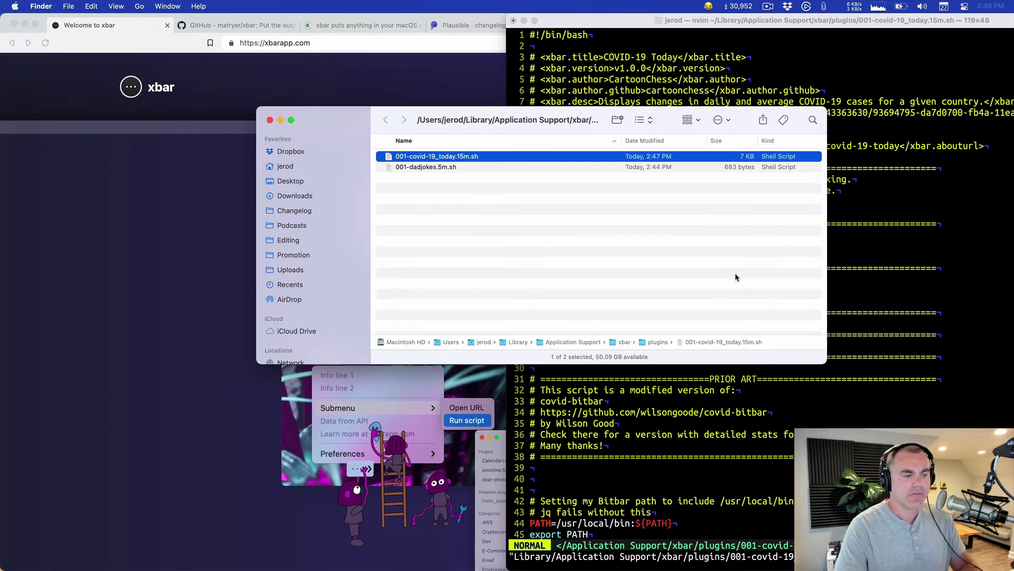
# Return nvim to the script's top, then switch Brave to the Changelog episode #446 tab.
pyautogui.press('super+Tab')
pyautogui.hotkey('ctrl', 'd')
pyautogui.hotkey('ctrl', 'd')
pyautogui.hotkey('ctrl', 'd')
pyautogui.hotkey('ctrl', 'd')
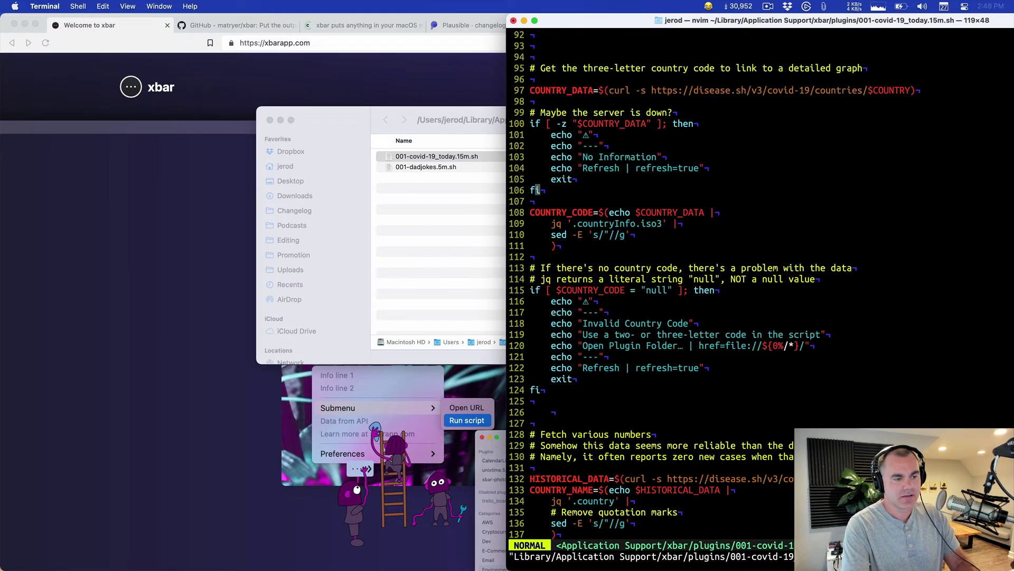
pyautogui.press('g')
pyautogui.press('g')
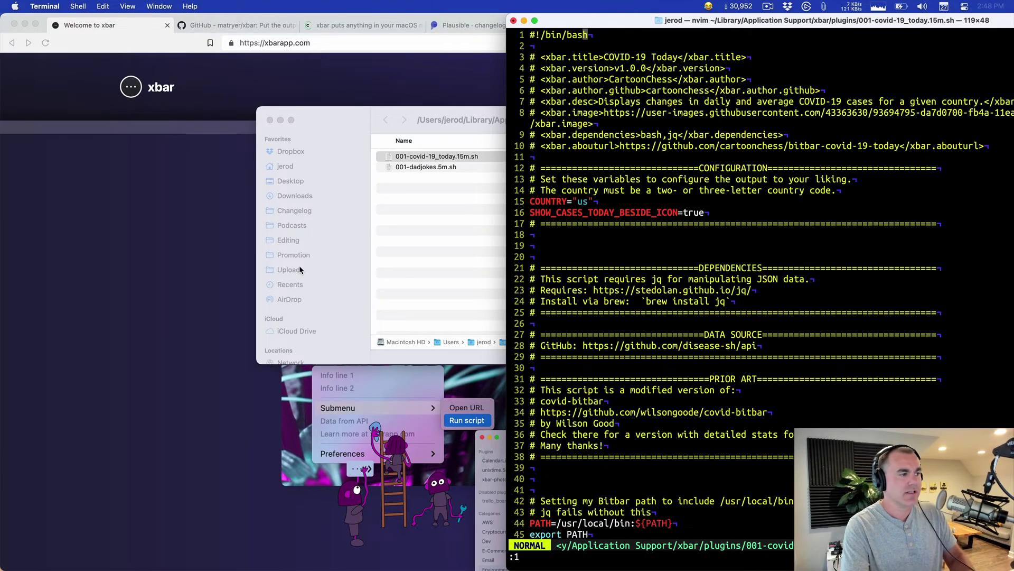
pyautogui.click(151, 259)
pyautogui.hotkey('ctrl', 'Tab')
pyautogui.hotkey('ctrl', 'Tab')
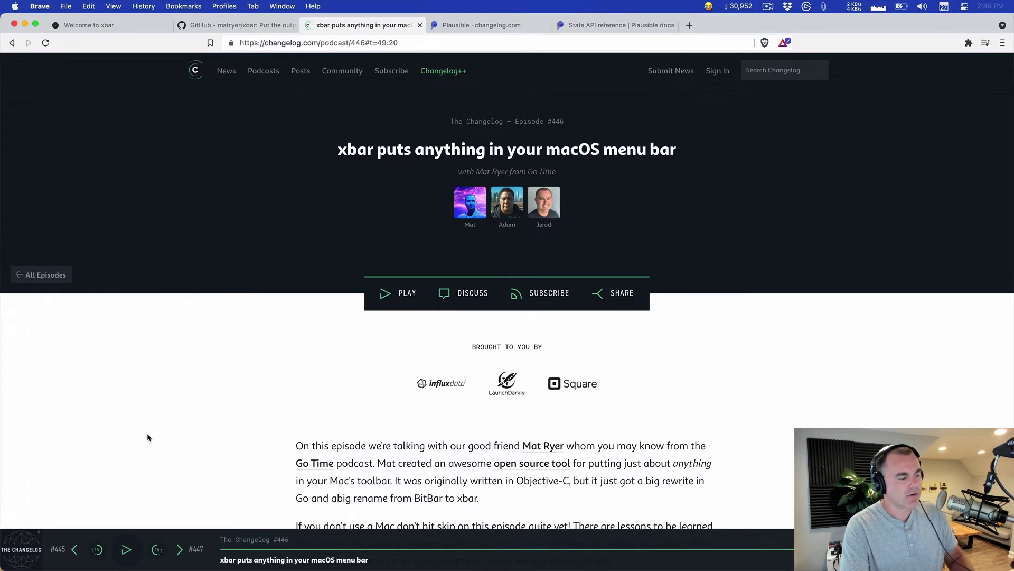
# Start the episode playing and find 'can it show me how man' in the transcript.
pyautogui.click(127, 550)
pyautogui.press('super+f')
pyautogui.write('can it show me how man')
pyautogui.scroll(-2, 243, 363)
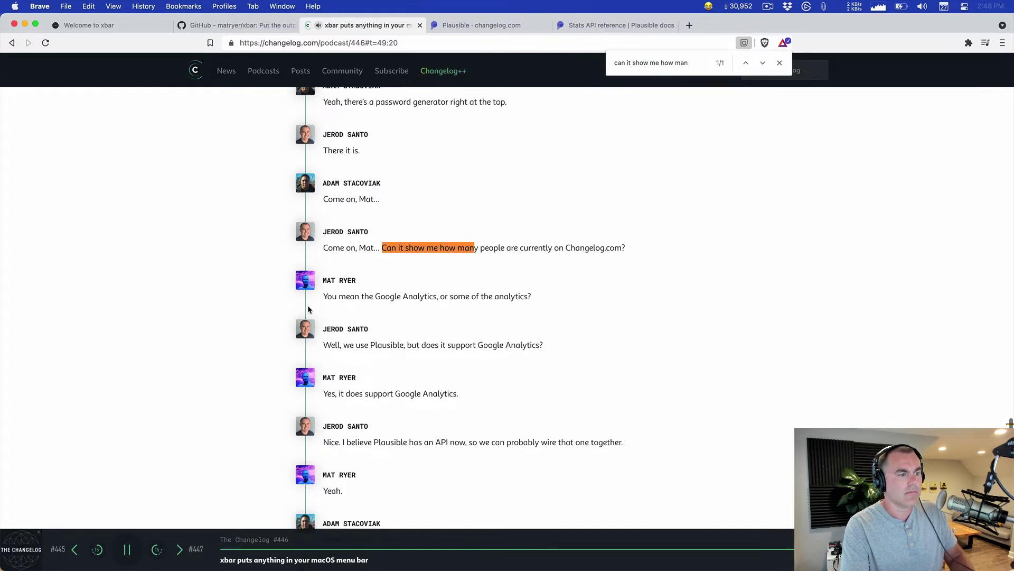
pyautogui.click(777, 64)
# Highlight the transcript line 'Yes, it does support Google Analytics.'.
pyautogui.scroll(-3, 731, 141)
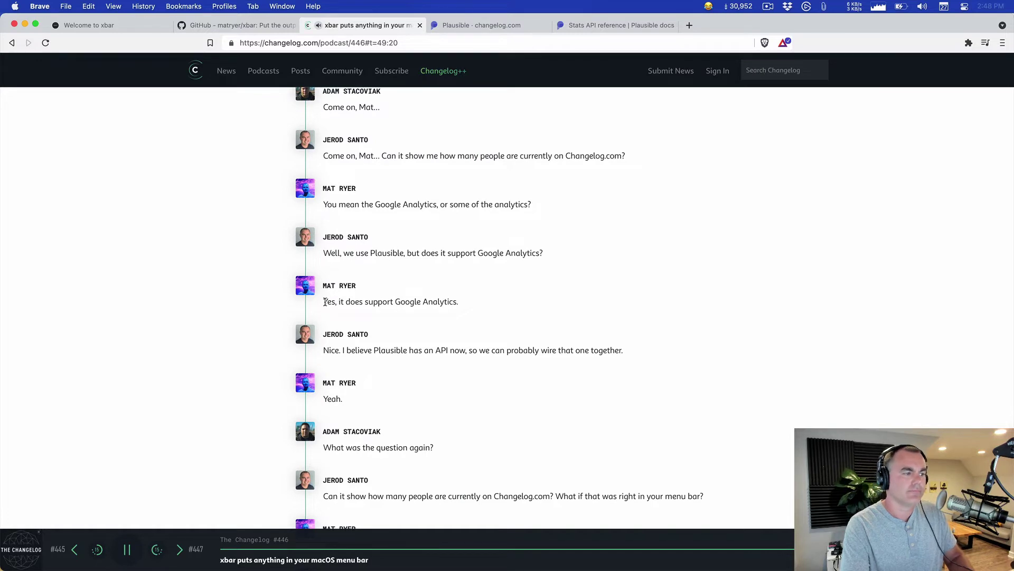
pyautogui.moveTo(324, 302); pyautogui.dragTo(471, 305)
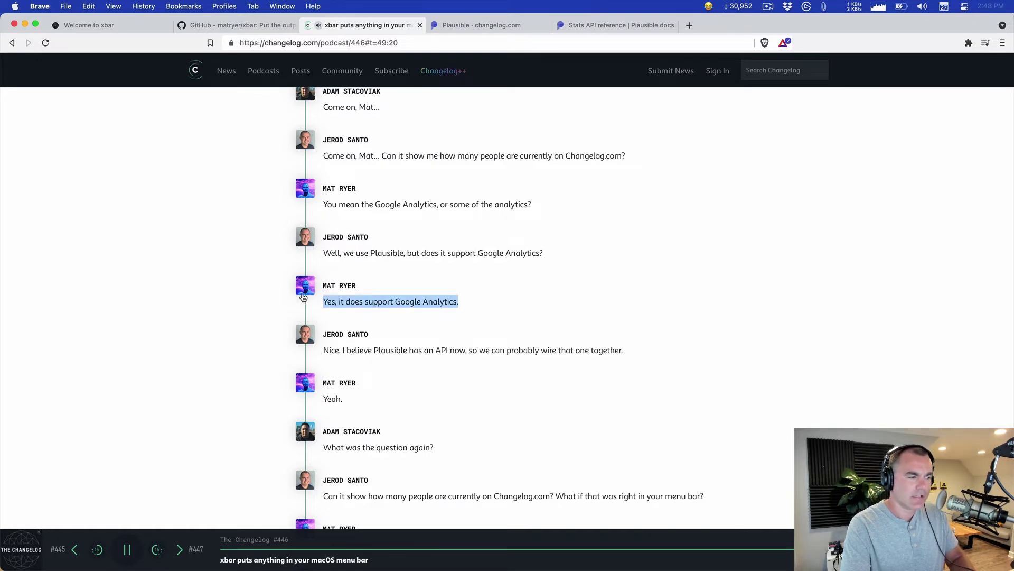
pyautogui.scroll(-2, 267, 333)
pyautogui.scroll(-1, 267, 333)
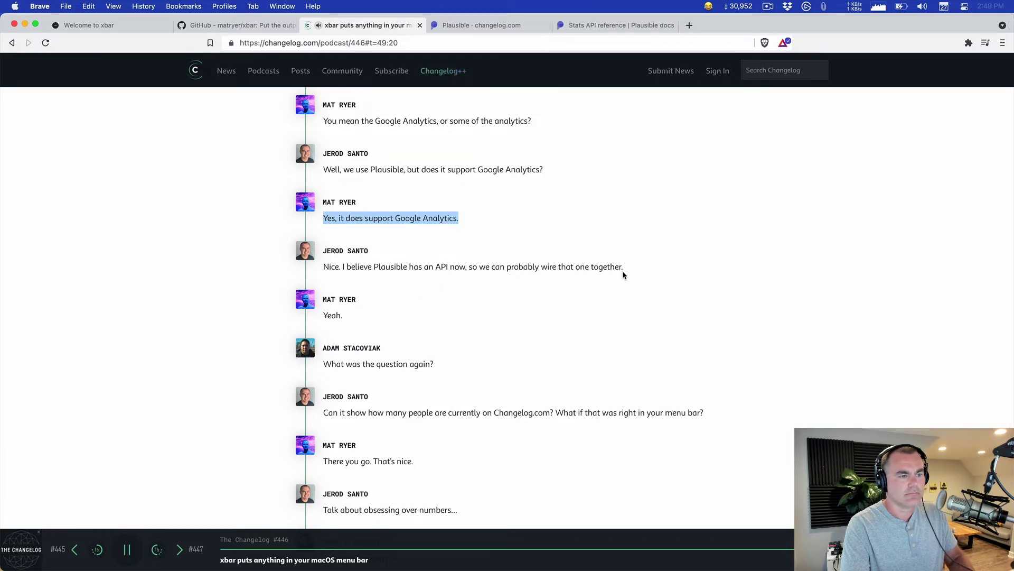
pyautogui.click(240, 322)
pyautogui.scroll(-1, 240, 322)
pyautogui.scroll(-5, 241, 324)
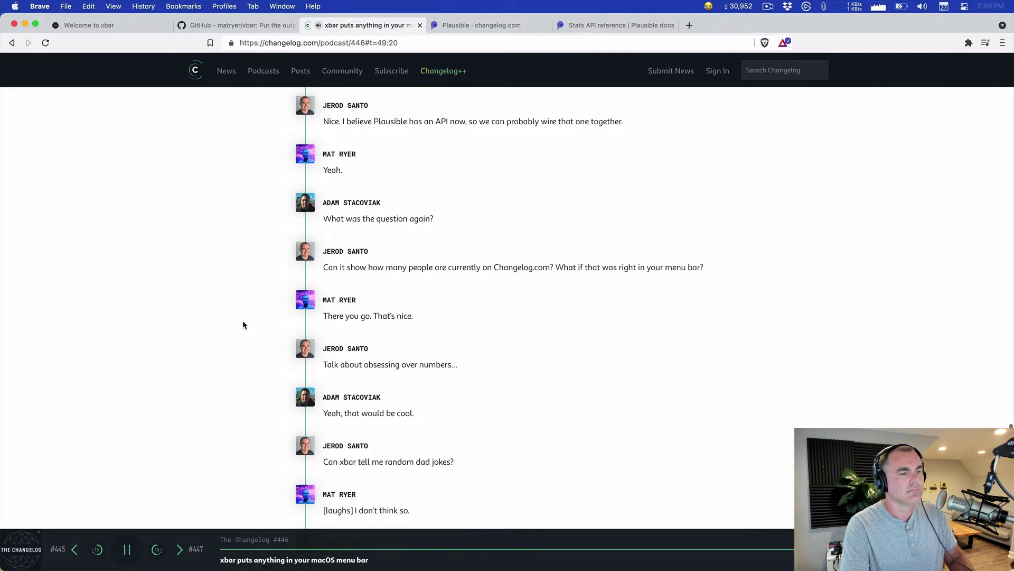
# Highlight the Changelog.com visitor-count question and the obsessing-over-numbers line, pausing playback.
pyautogui.moveTo(322, 268); pyautogui.dragTo(719, 273)
pyautogui.click(725, 270)
pyautogui.scroll(-3, 725, 270)
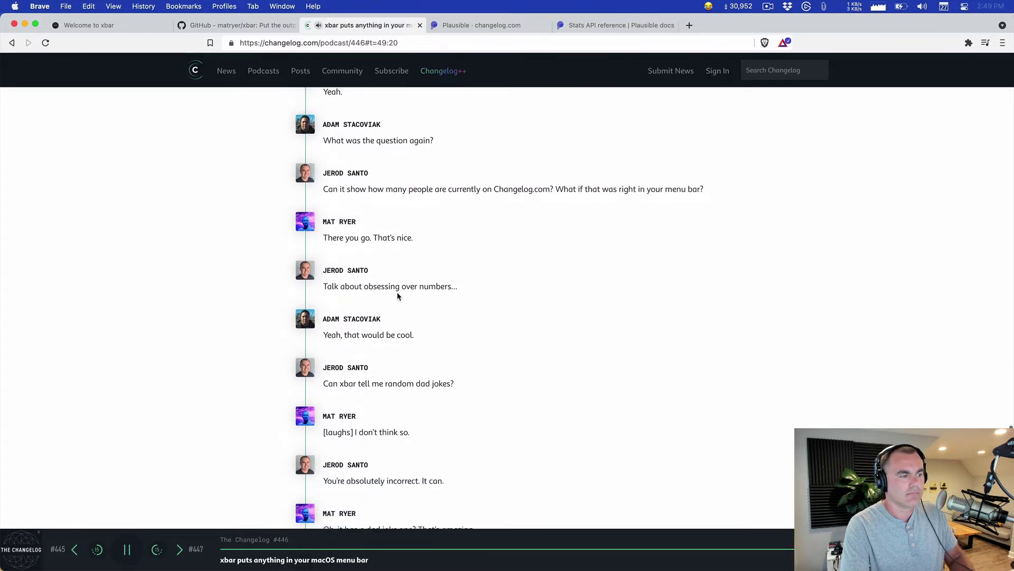
pyautogui.moveTo(323, 285); pyautogui.dragTo(495, 285)
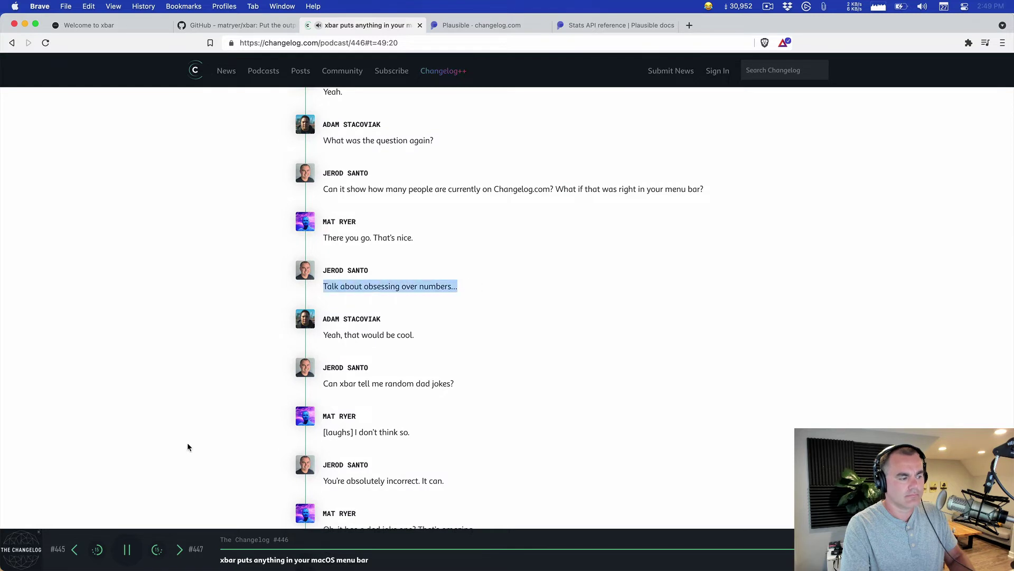
pyautogui.click(131, 548)
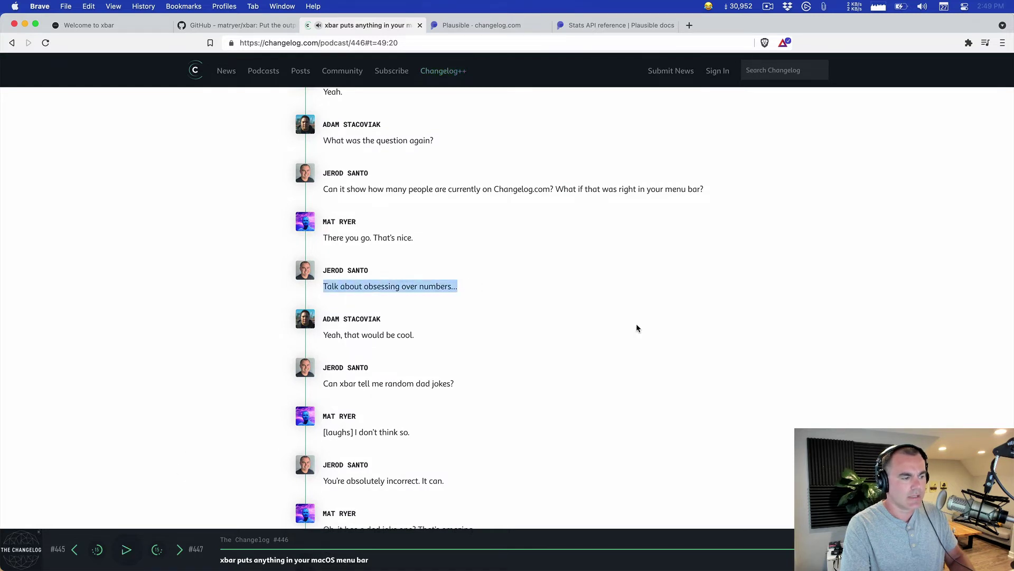
pyautogui.click(630, 342)
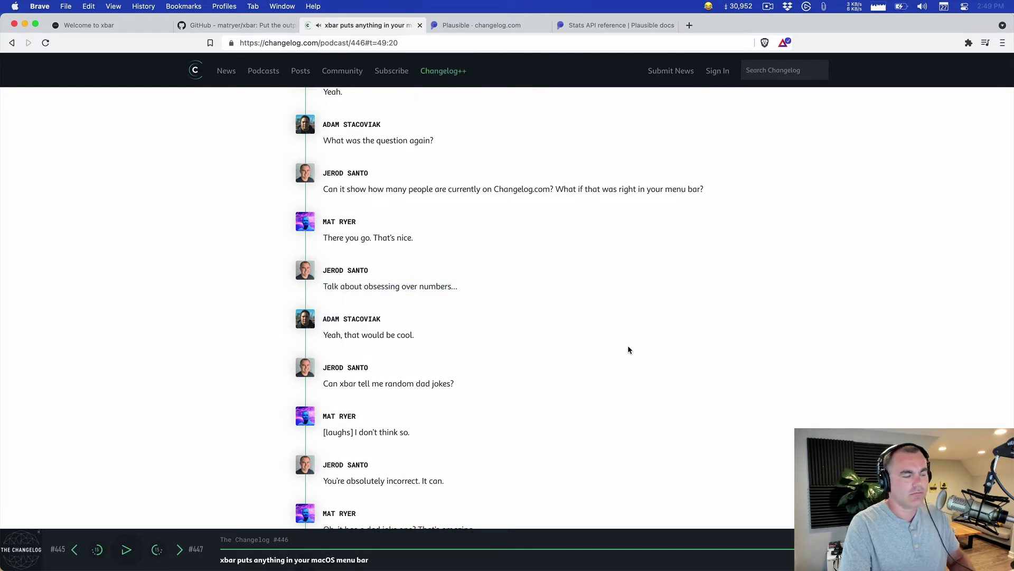
# Scroll back up and highlight 'Google Analytics' in the reply.
pyautogui.scroll(2, 552, 331)
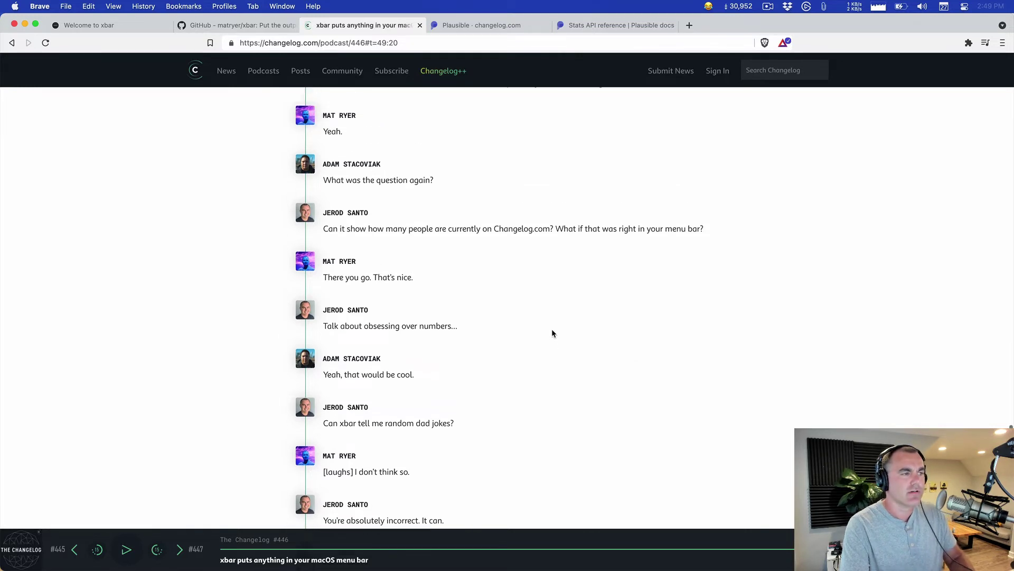
pyautogui.scroll(5, 485, 269)
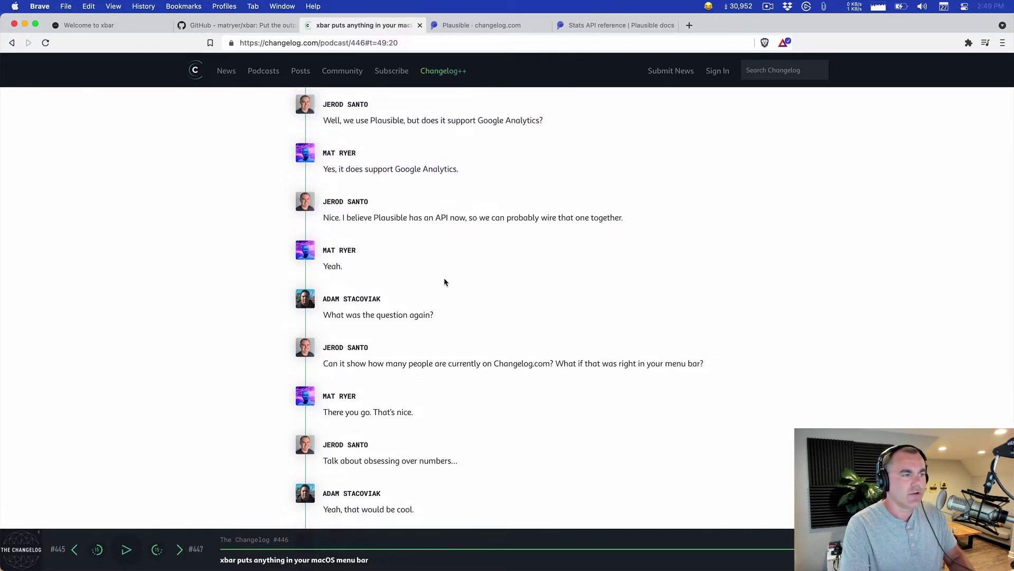
pyautogui.moveTo(395, 168); pyautogui.dragTo(457, 168)
pyautogui.click(539, 288)
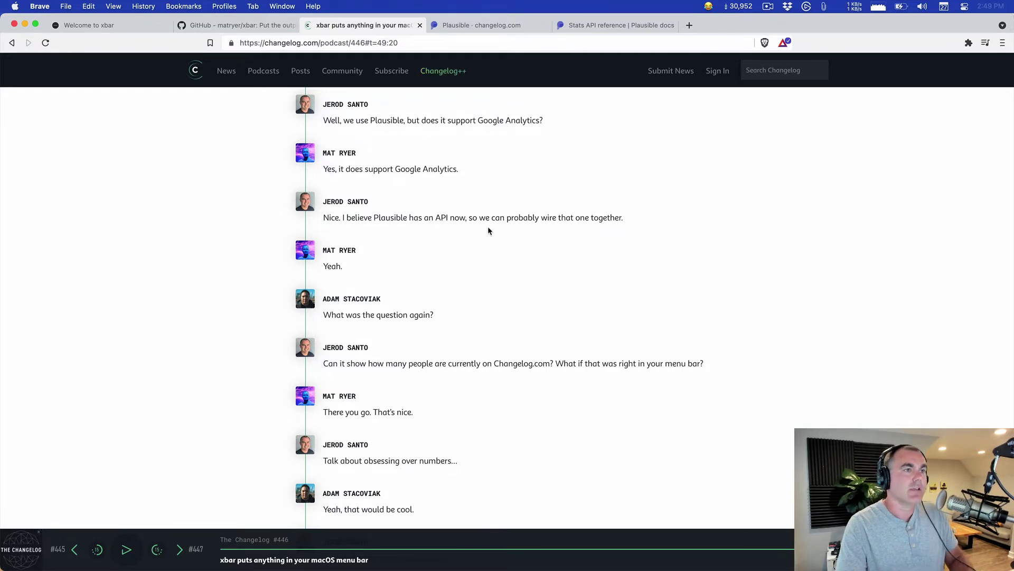
# Preview the plausible.io homepage in a private window, then close it.
pyautogui.click(623, 24)
pyautogui.press('super+l')
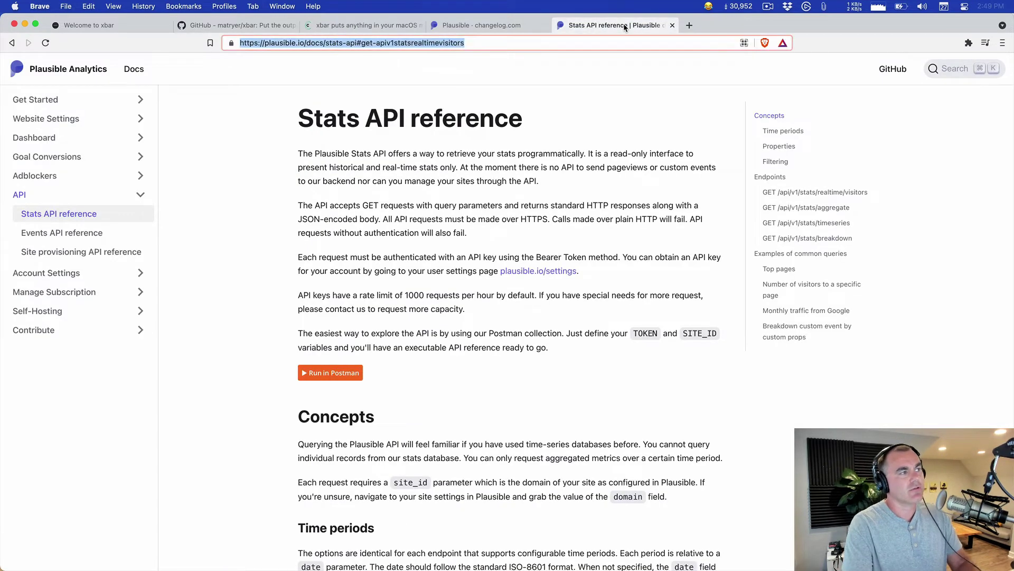
pyautogui.press('super+c')
pyautogui.press('super+shift+n')
pyautogui.press('super+v')
pyautogui.hotkey('alt', 'shift', 'Left')
pyautogui.hotkey('alt', 'shift', 'Left')
pyautogui.press('BackSpace')
pyautogui.press('Return')
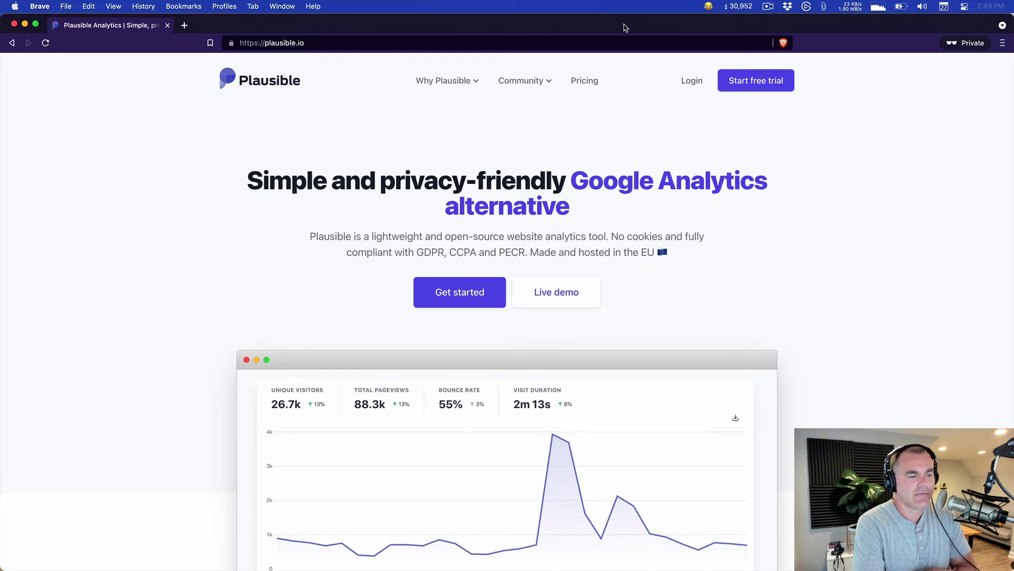
pyautogui.scroll(-10, 322, 233)
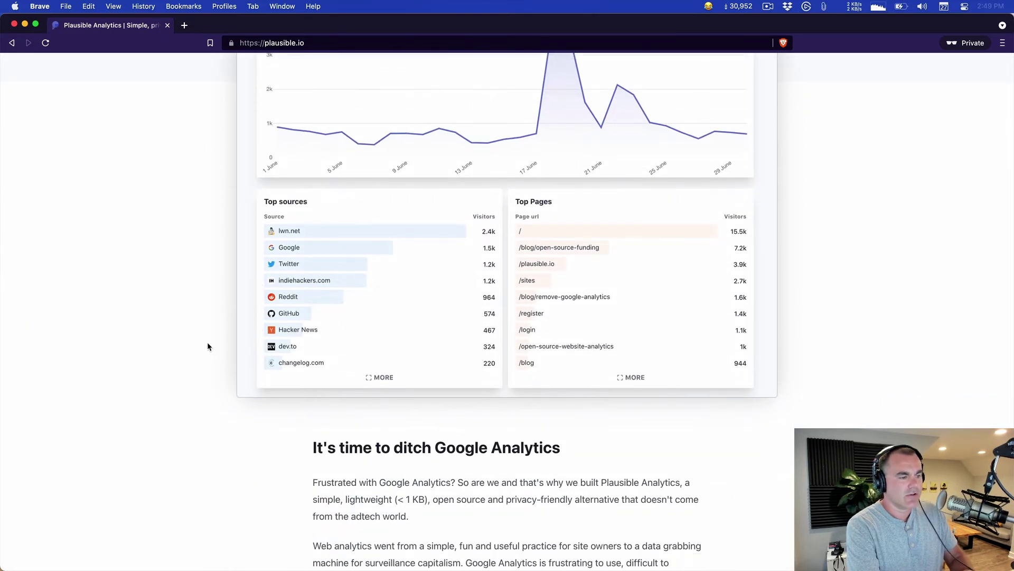
pyautogui.scroll(7, 207, 346)
pyautogui.scroll(2, 207, 343)
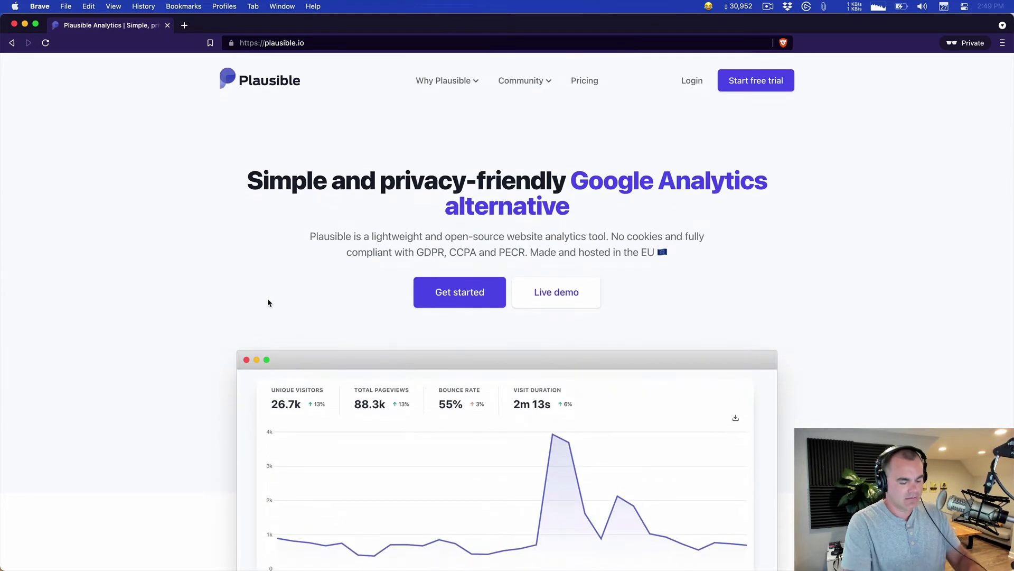
pyautogui.press('super+grave')
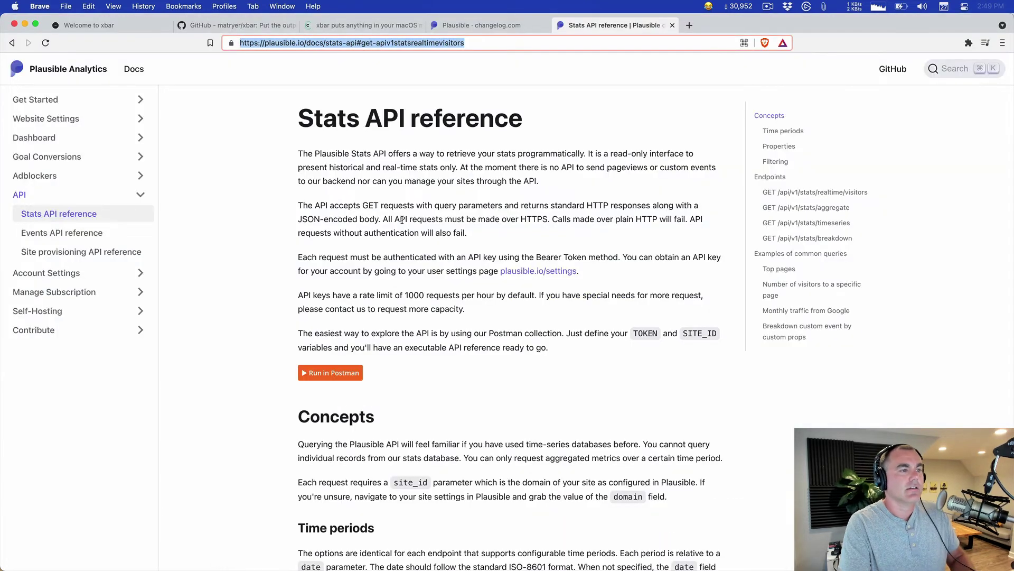
# Jump to the realtime visitors endpoint and select its example curl request.
pyautogui.click(273, 247)
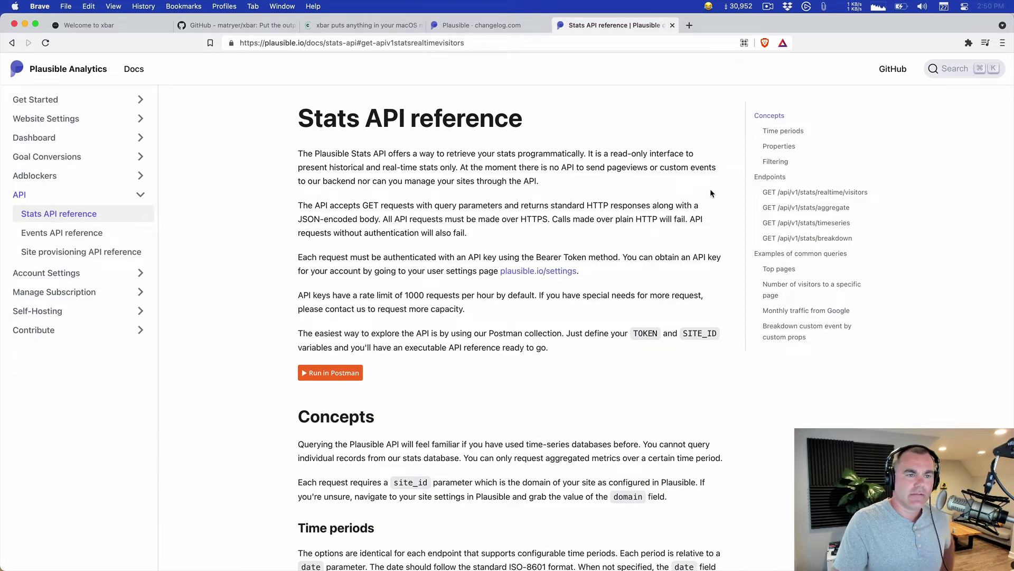
pyautogui.click(816, 192)
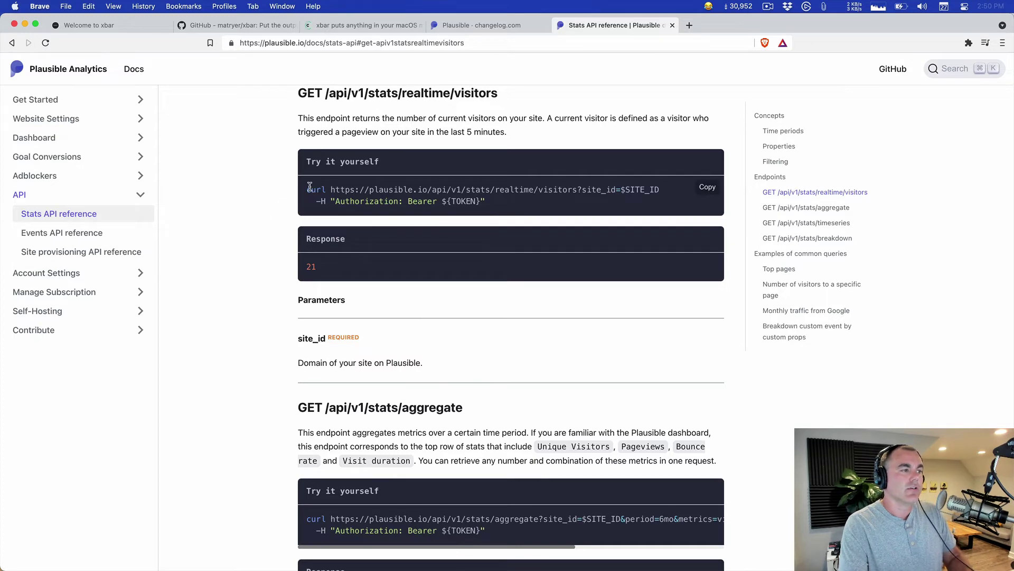
pyautogui.moveTo(307, 190); pyautogui.dragTo(607, 211)
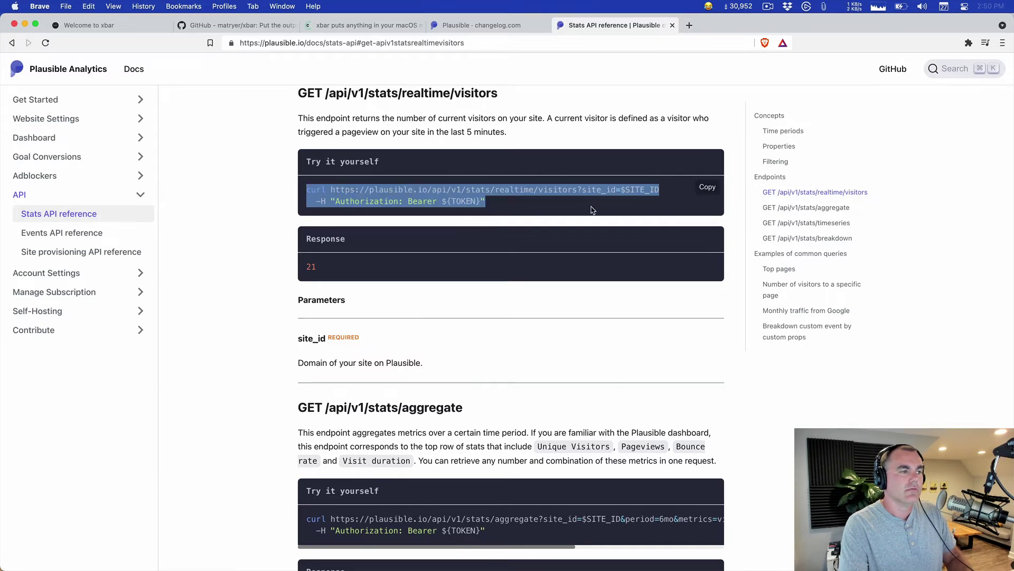
# Copy the example curl request, quit the editor, and paste it into the shell.
pyautogui.press('super+c')
pyautogui.press('super+Tab')
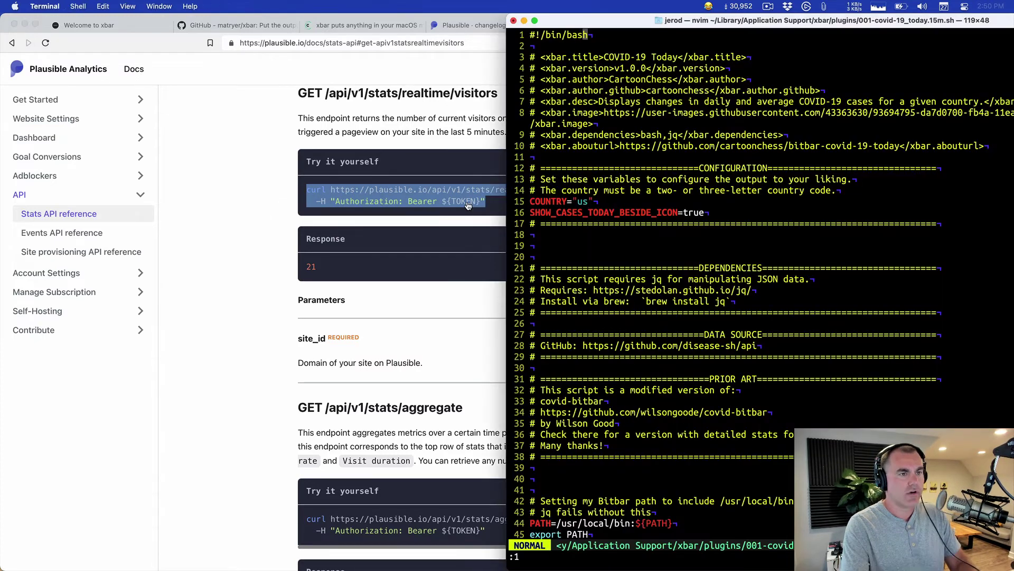
pyautogui.write('k')
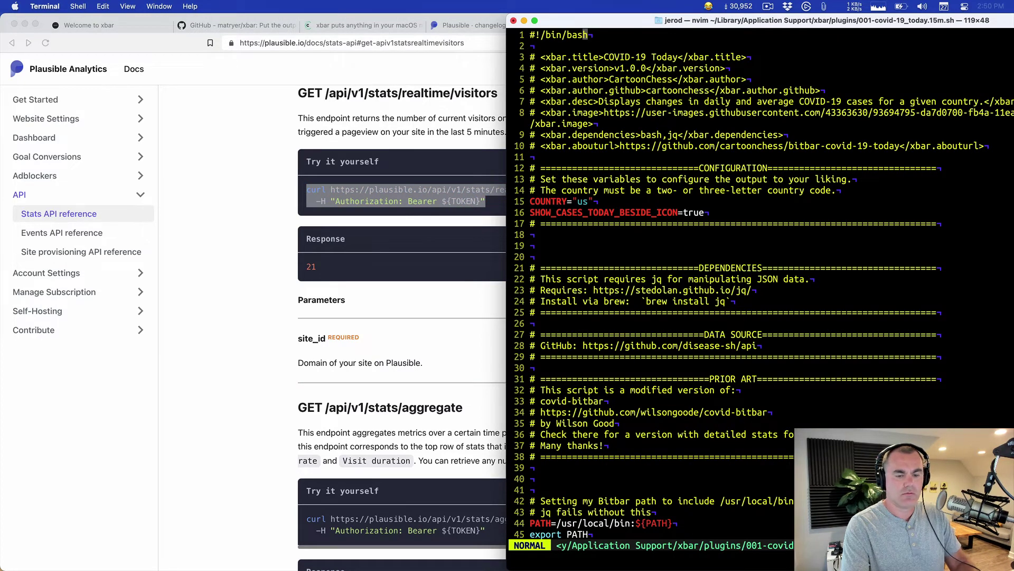
pyautogui.write(':q')
pyautogui.press('Return')
pyautogui.hotkey('ctrl', 'l')
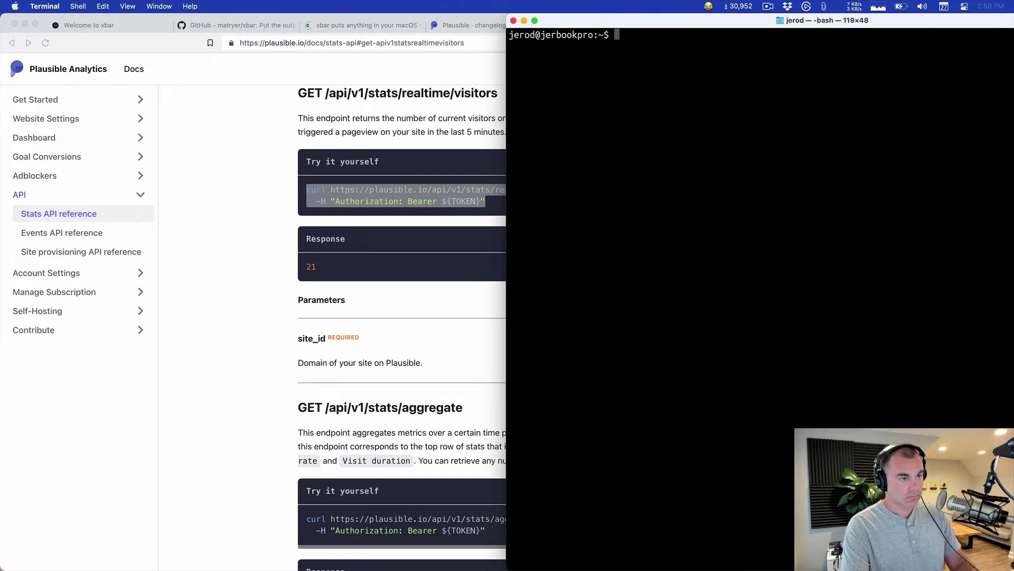
pyautogui.press('super+v')
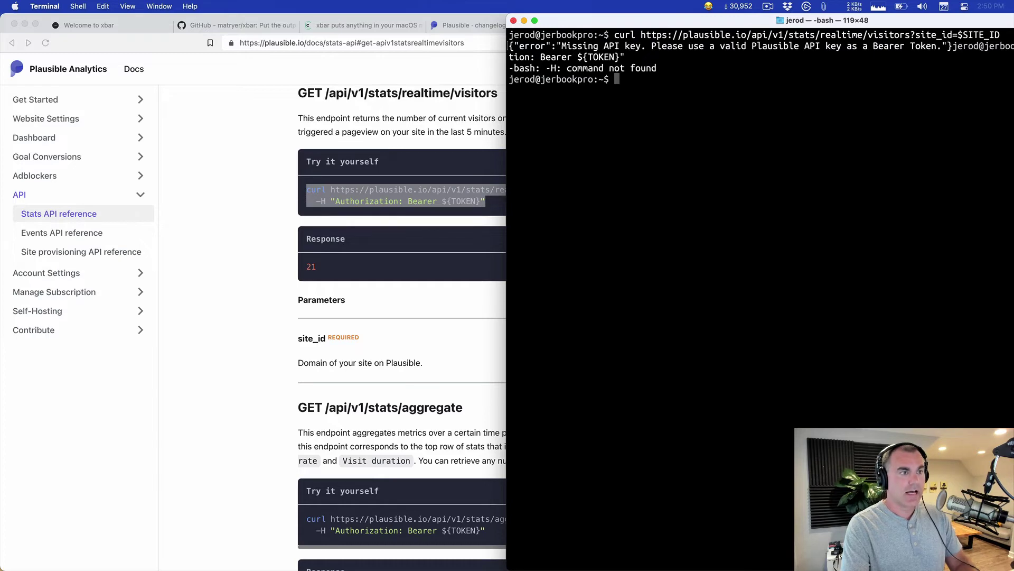
# Replace the site id placeholder with changelog.com and re-run the curl request.
pyautogui.press('Up')
pyautogui.press('Up')
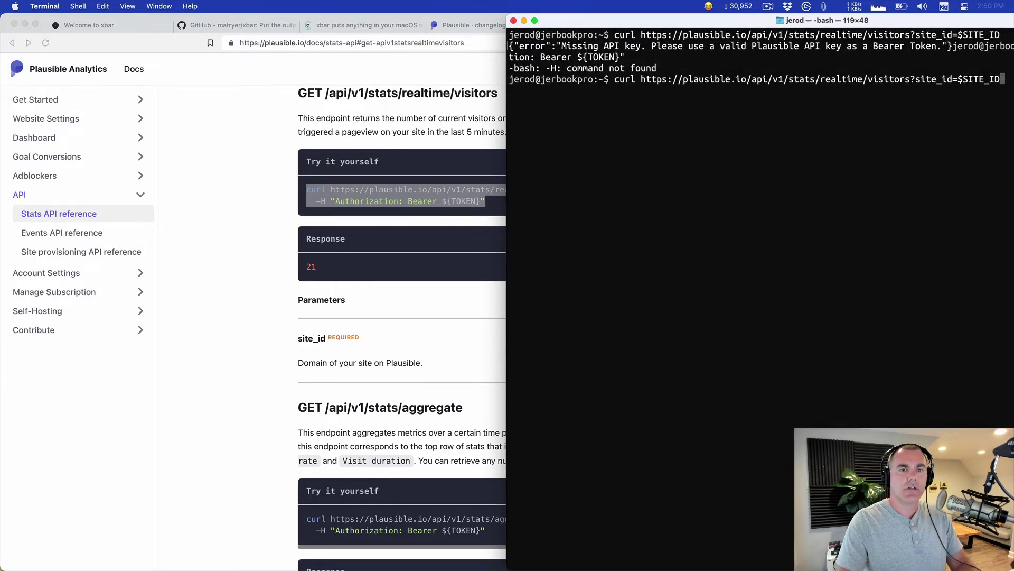
pyautogui.press('BackSpace')
pyautogui.press('BackSpace')
pyautogui.press('BackSpace')
pyautogui.press('BackSpace')
pyautogui.press('BackSpace')
pyautogui.press('BackSpace')
pyautogui.press('BackSpace')
pyautogui.press('BackSpace')
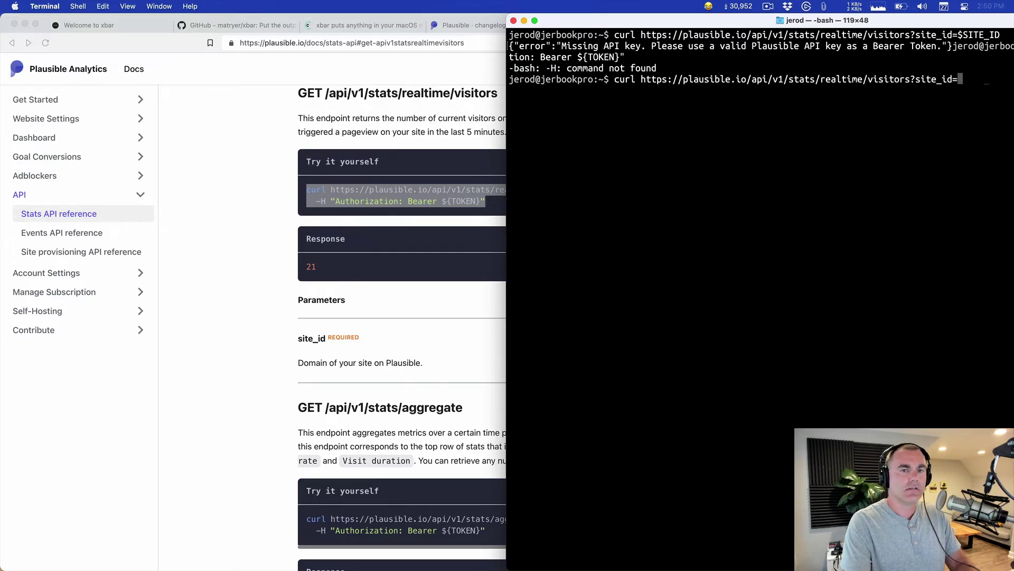
pyautogui.write('changelog.c')
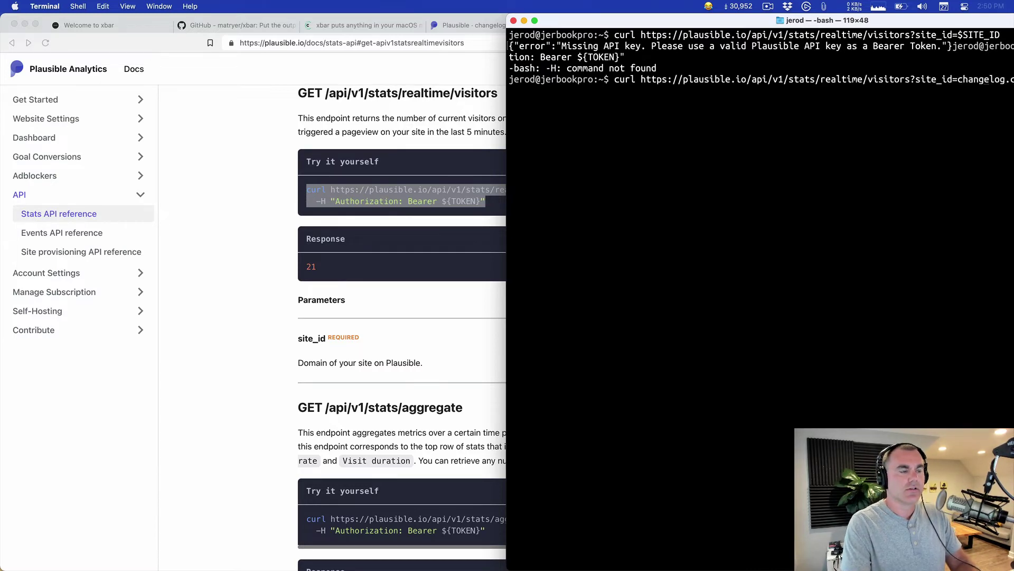
pyautogui.write('om')
pyautogui.hotkey('ctrl', 'alt', 'Right')
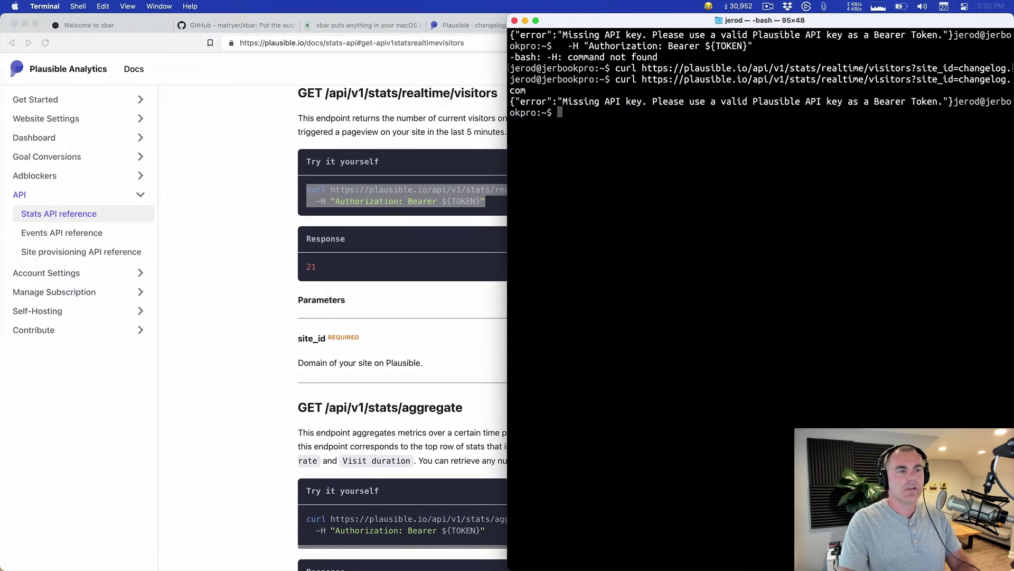
pyautogui.hotkey('ctrl', 'l')
pyautogui.press('Up')
pyautogui.press('Return')
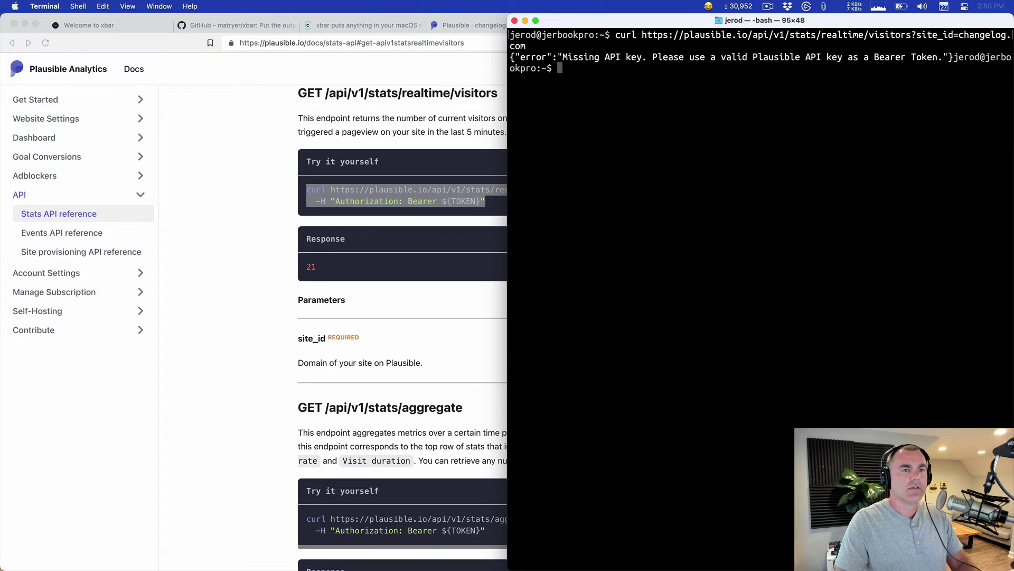
# Recall the curl command and end it with a backslash to continue onto a new line.
pyautogui.press('Up')
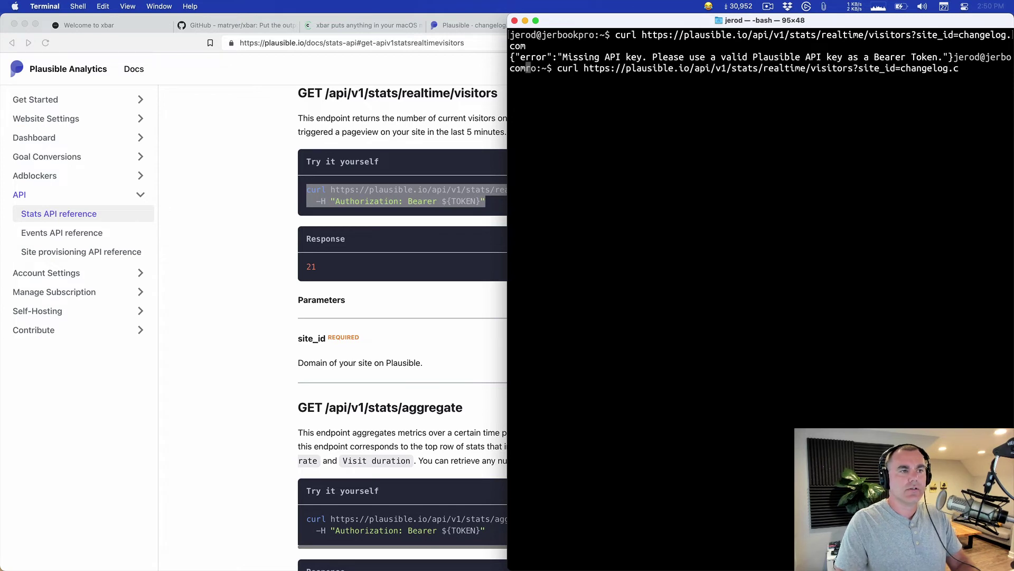
pyautogui.hotkey('ctrl', 'l')
pyautogui.hotkey('ctrl', 'c')
pyautogui.hotkey('ctrl', 'l')
pyautogui.press('Up')
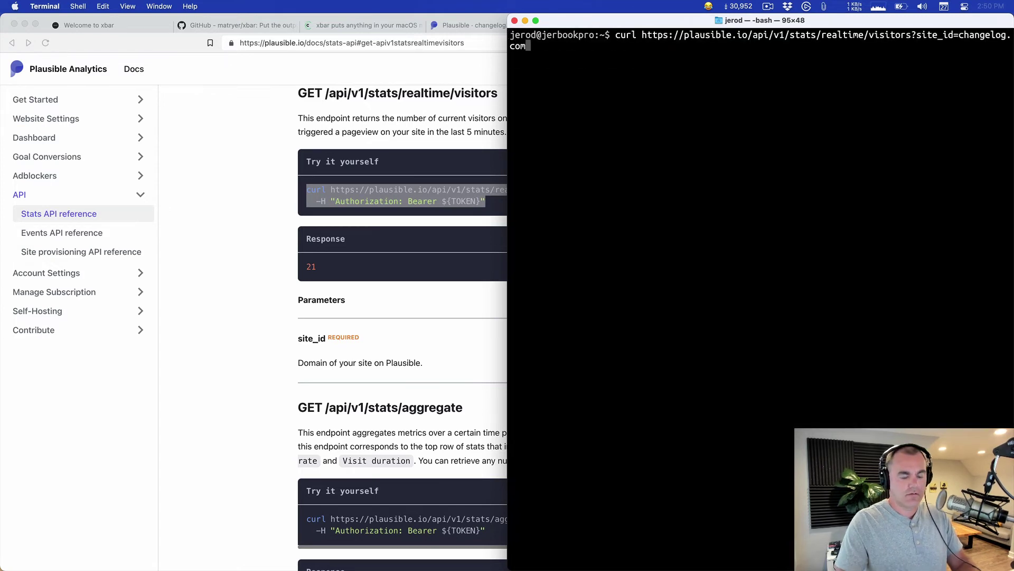
pyautogui.write('\\')
pyautogui.press('Return')
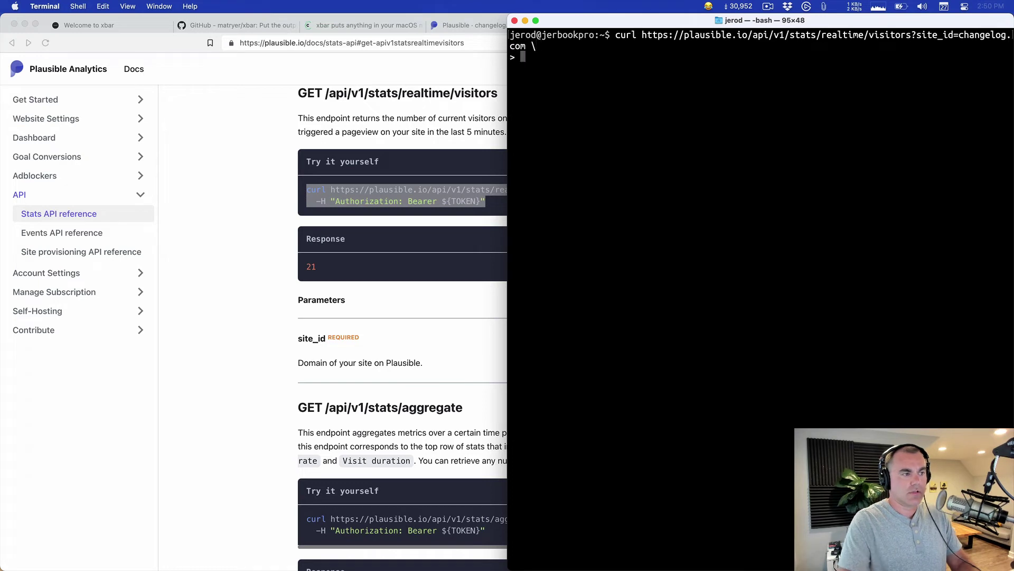
# Paste the docs' Authorization header after the curl command and remove the ${TOKEN} placeholder.
pyautogui.click(225, 207)
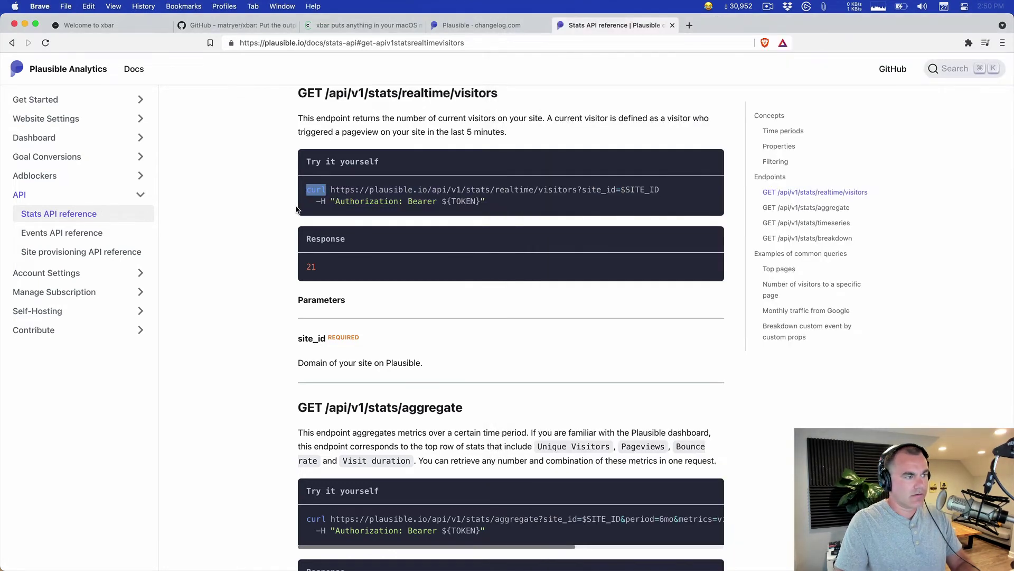
pyautogui.moveTo(315, 201); pyautogui.dragTo(506, 204)
pyautogui.press('super+Tab')
pyautogui.press('super+v')
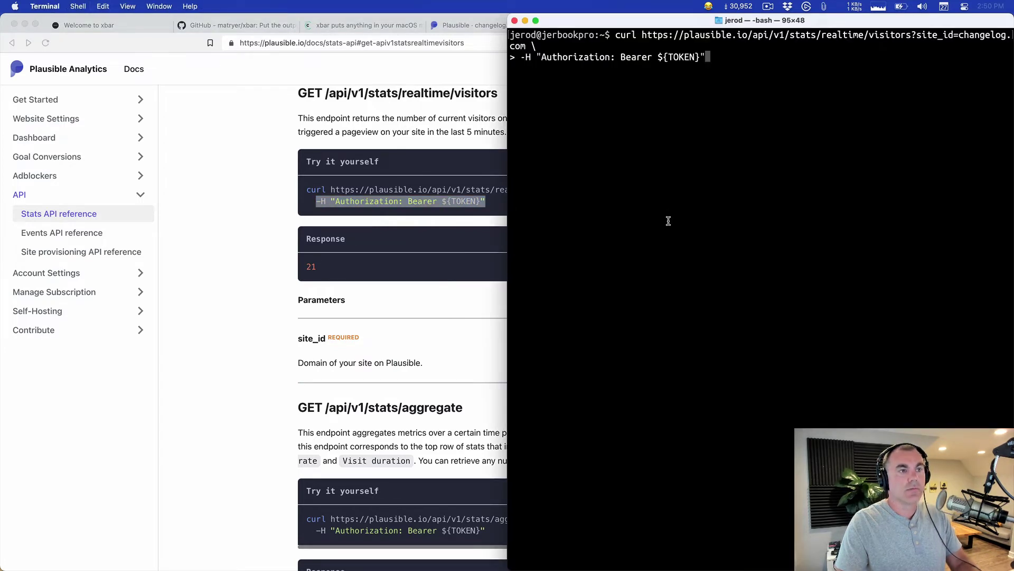
pyautogui.press('Left')
pyautogui.press('BackSpace')
pyautogui.press('BackSpace')
pyautogui.press('BackSpace')
pyautogui.press('BackSpace')
pyautogui.press('BackSpace')
pyautogui.press('BackSpace')
pyautogui.press('BackSpace')
pyautogui.press('BackSpace')
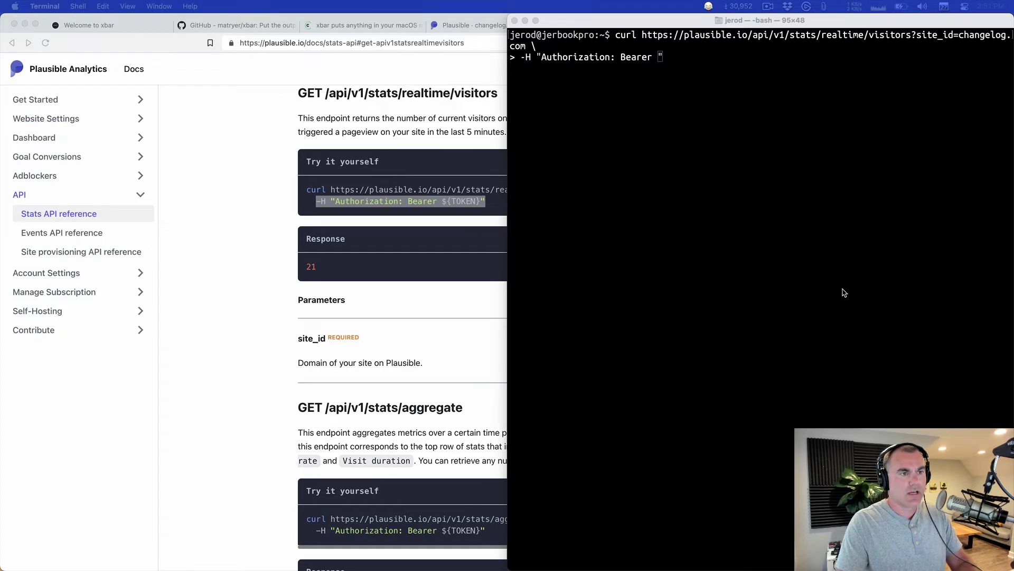
# Insert the API key into the Bearer header and run it, returning 19 visitors.
pyautogui.click(833, 274)
pyautogui.press('super+v')
pyautogui.press('Return')
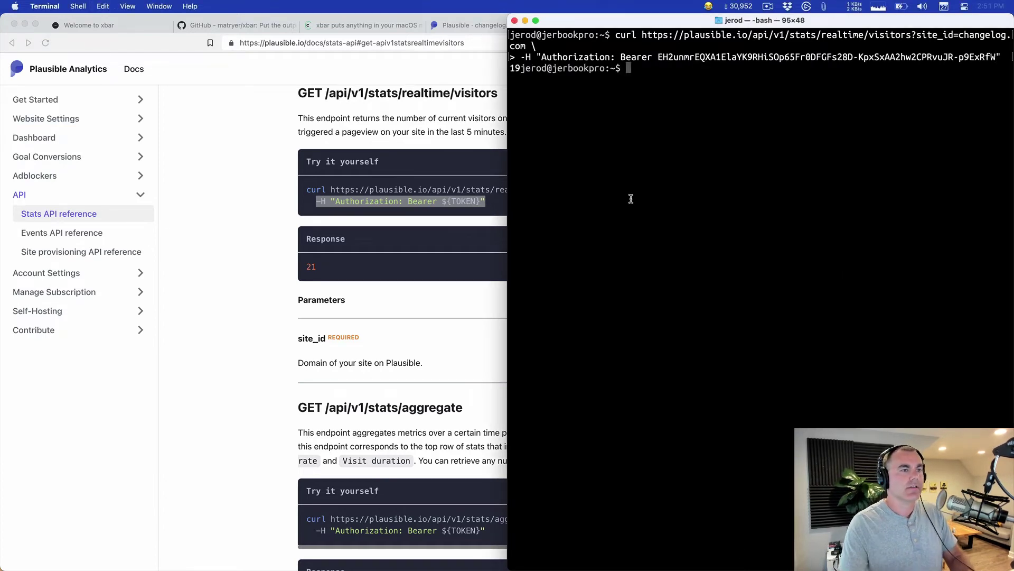
pyautogui.moveTo(509, 67); pyautogui.dragTo(521, 67)
pyautogui.click(640, 206)
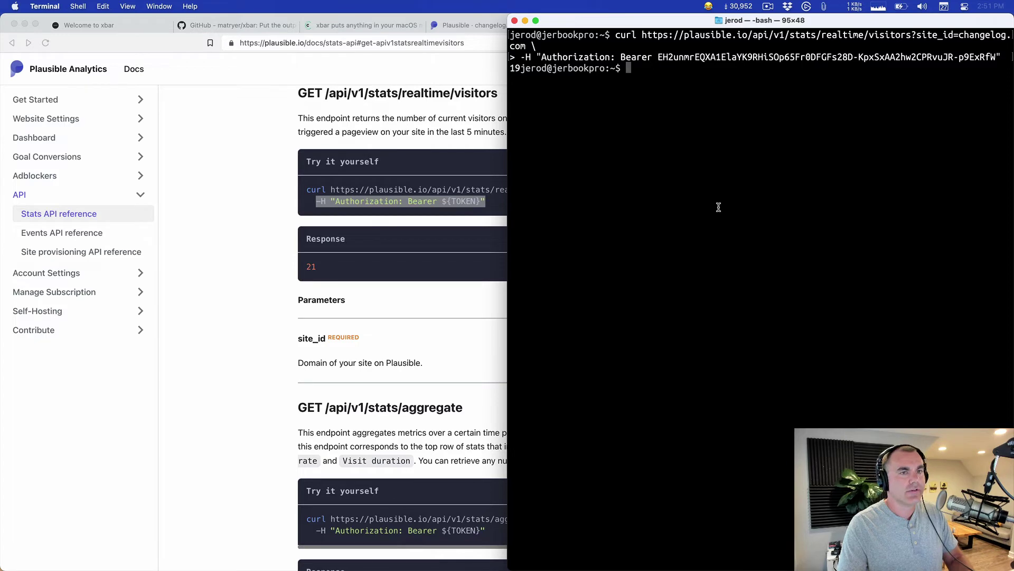
pyautogui.click(261, 157)
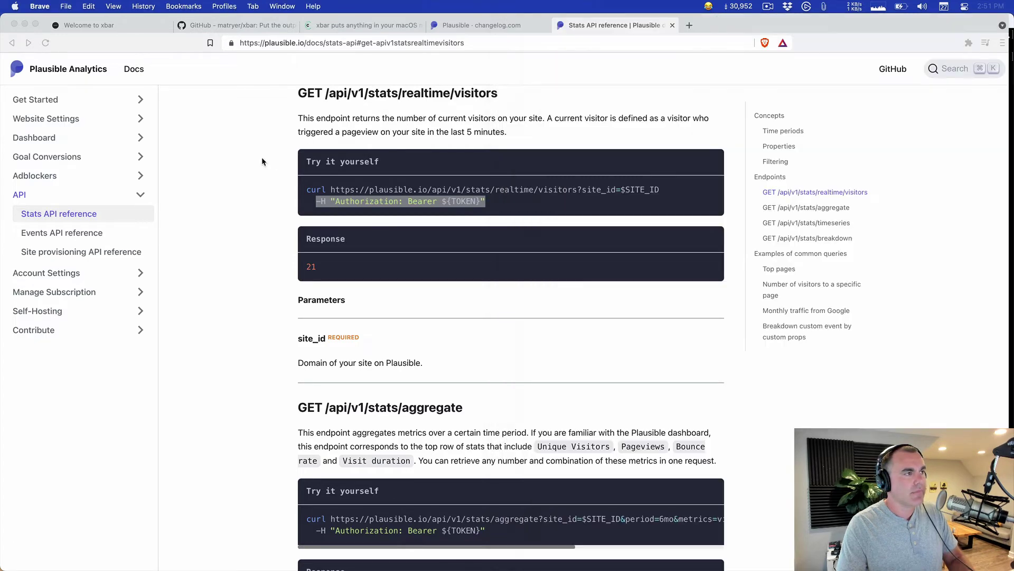
# Open 'Guide to writing your own plugins' from the GitHub xbar repository.
pyautogui.click(252, 26)
pyautogui.scroll(-3, 136, 259)
pyautogui.scroll(-10, 136, 259)
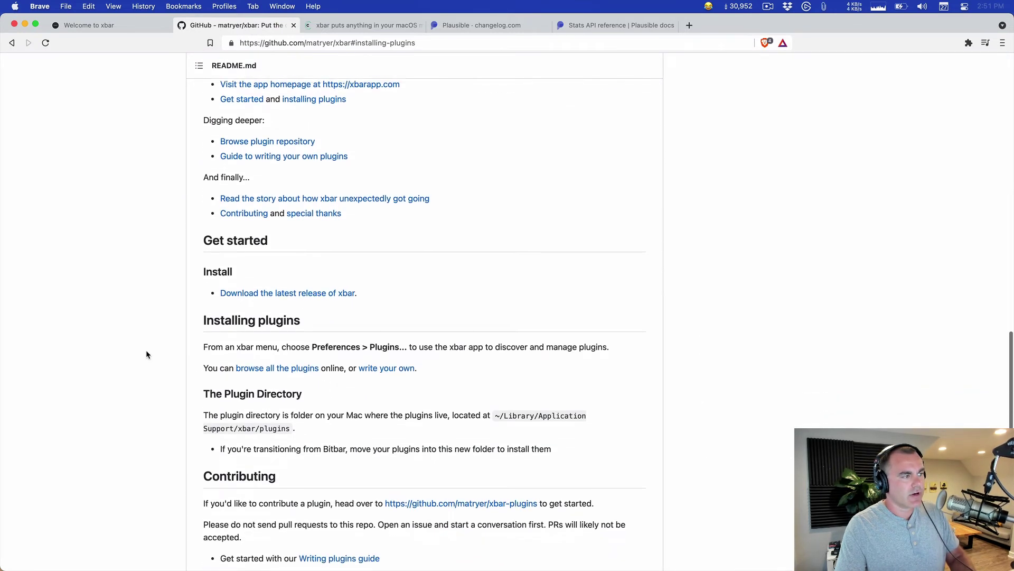
pyautogui.scroll(3, 143, 273)
pyautogui.click(298, 216)
pyautogui.scroll(-5, 146, 298)
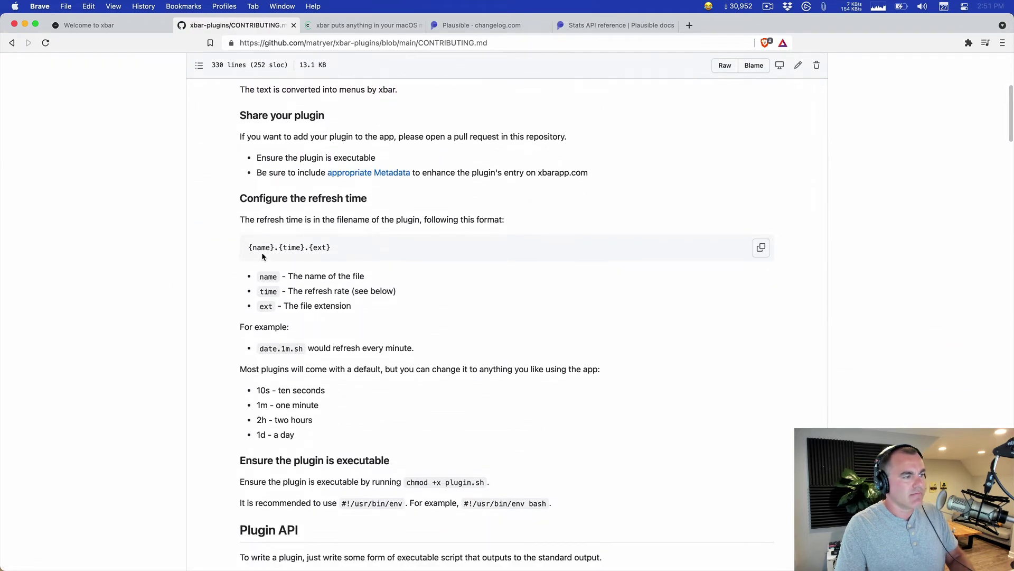
pyautogui.moveTo(249, 249); pyautogui.dragTo(331, 248)
pyautogui.click(331, 248)
# Highlight the name, time and ext parts of the {name}.{time}.{ext} filename format.
pyautogui.scroll(2, 166, 242)
pyautogui.scroll(-1, 166, 246)
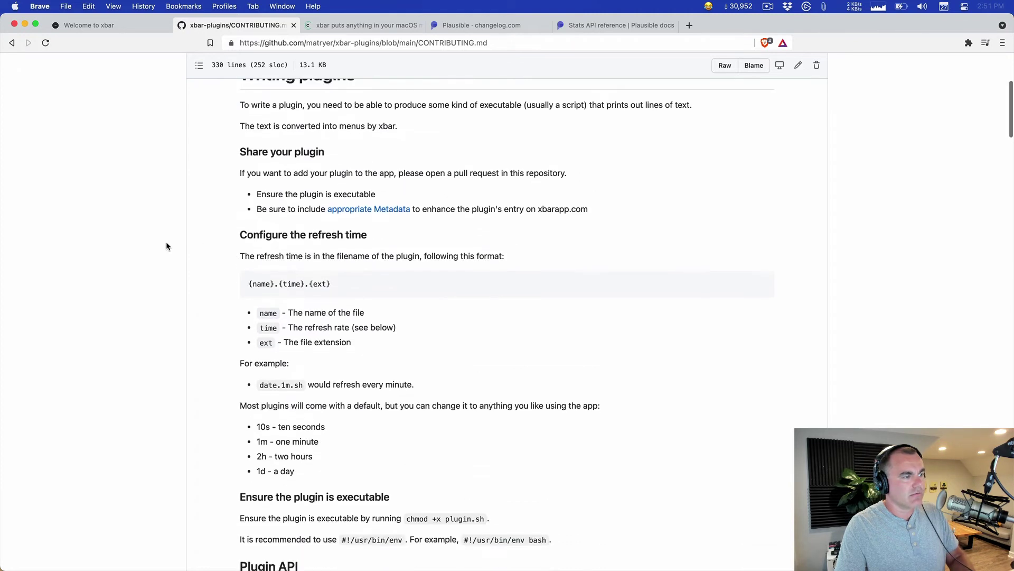
pyautogui.doubleClick(261, 285)
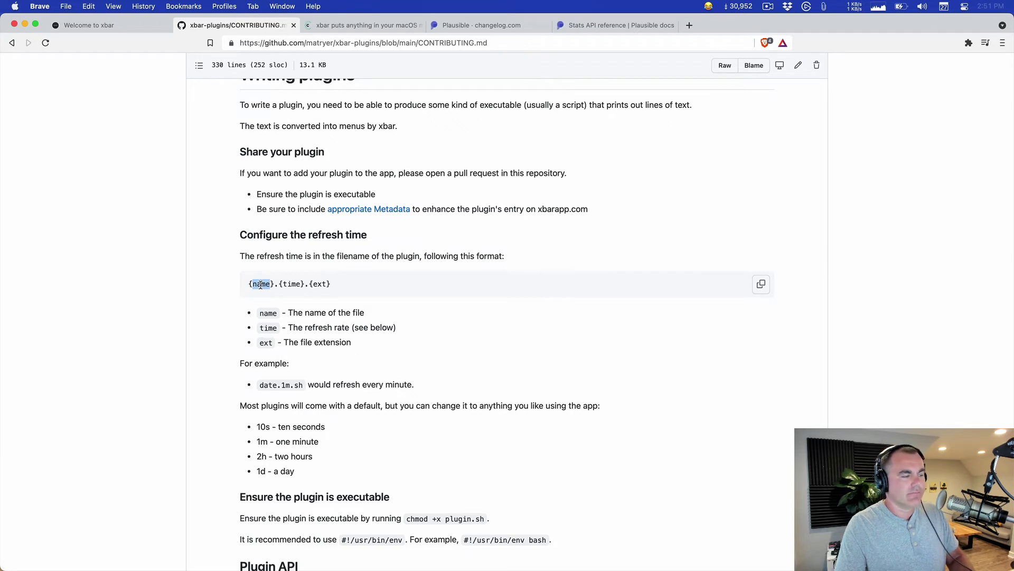
pyautogui.doubleClick(292, 284)
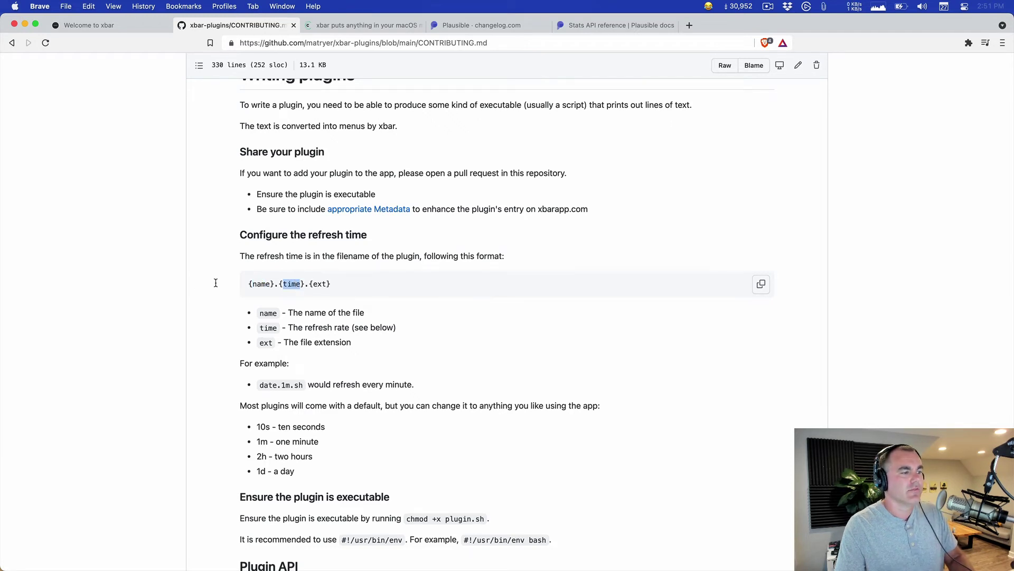
pyautogui.doubleClick(320, 284)
pyautogui.click(205, 277)
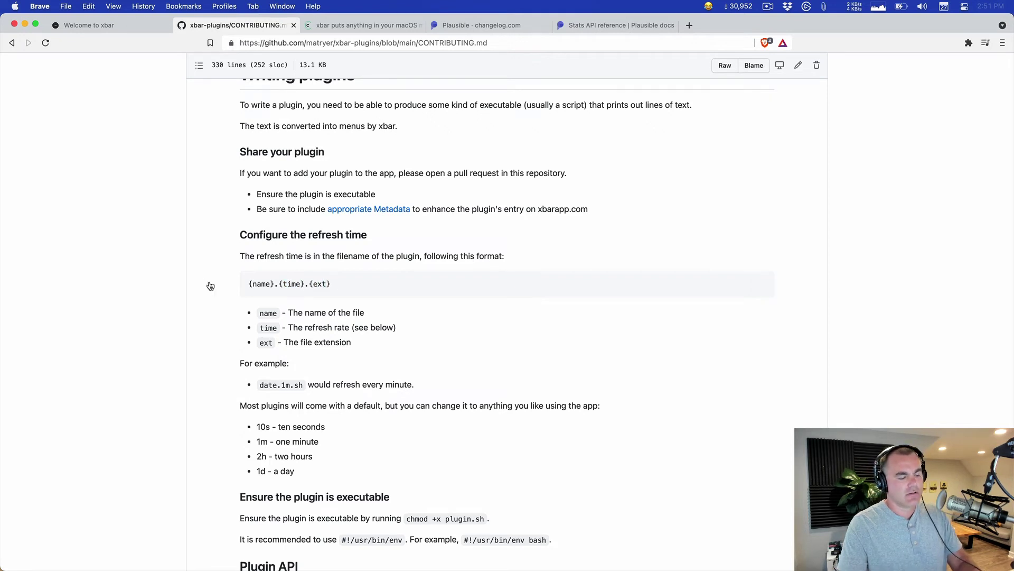
pyautogui.press('super+Tab')
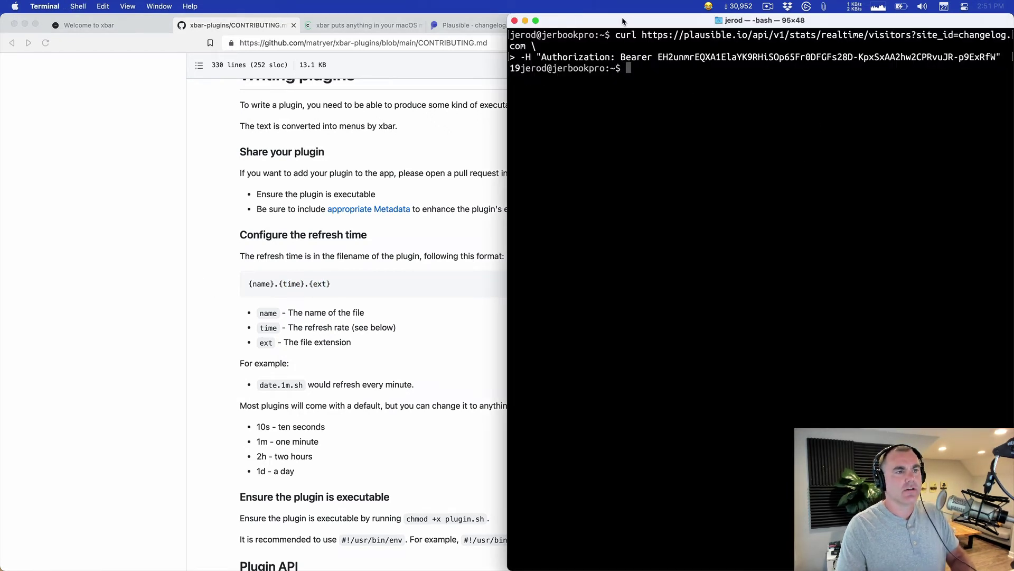
# List the home directory, abandon an unfinished vim command, and clear the screen.
pyautogui.moveTo(617, 35); pyautogui.dragTo(1003, 57)
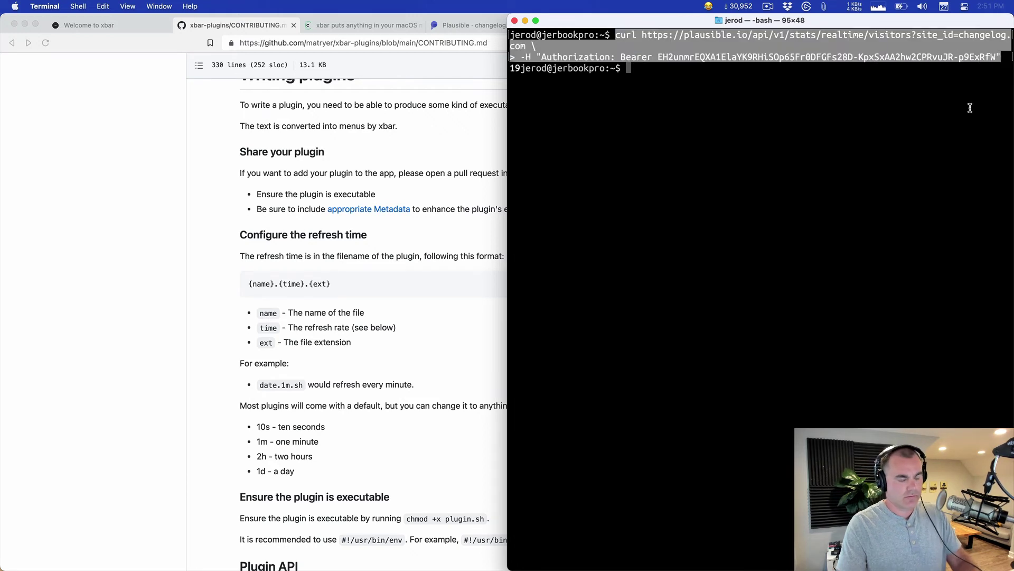
pyautogui.click(818, 222)
pyautogui.write('ls')
pyautogui.press('Return')
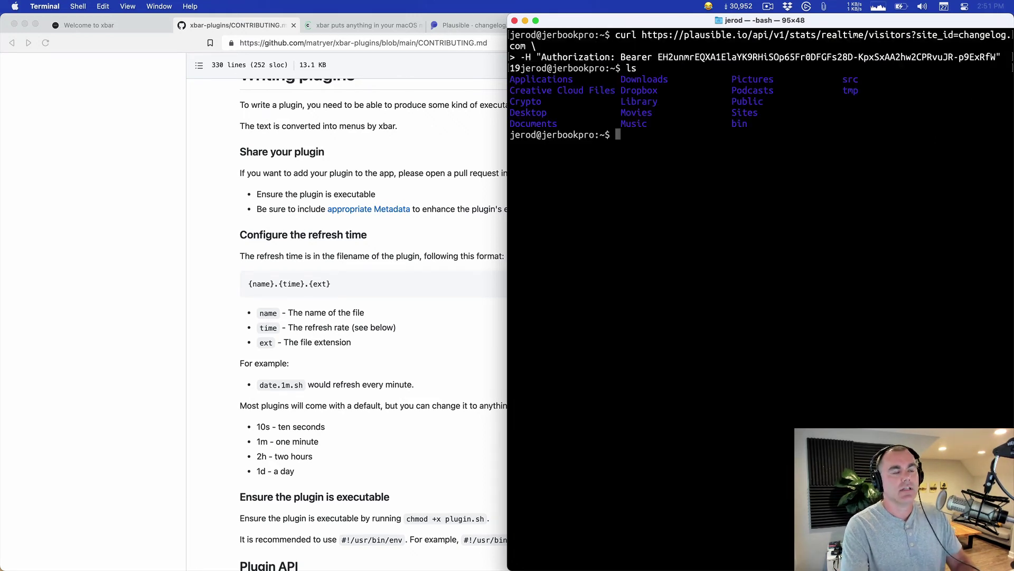
pyautogui.write('vi')
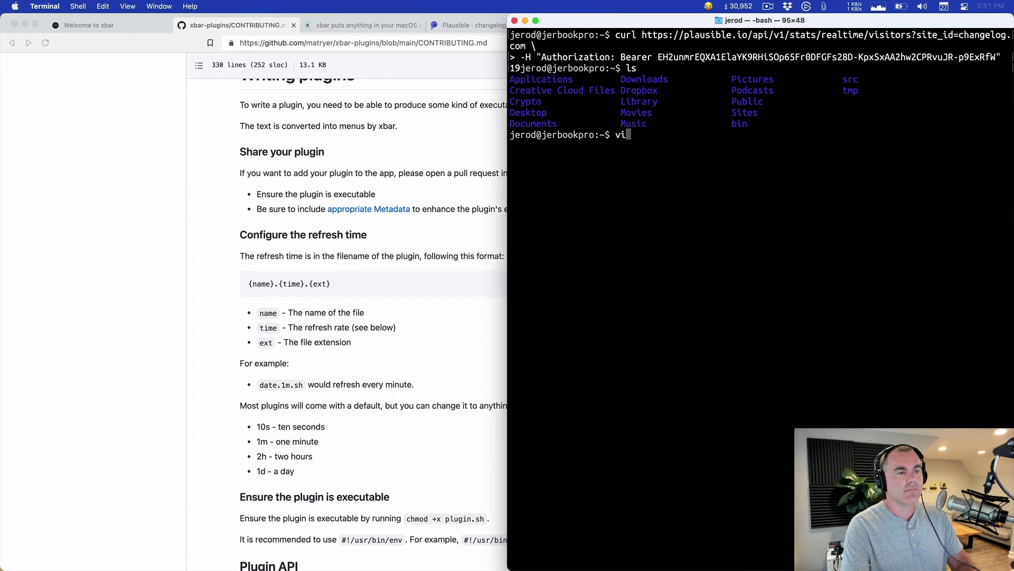
pyautogui.write('m plausible')
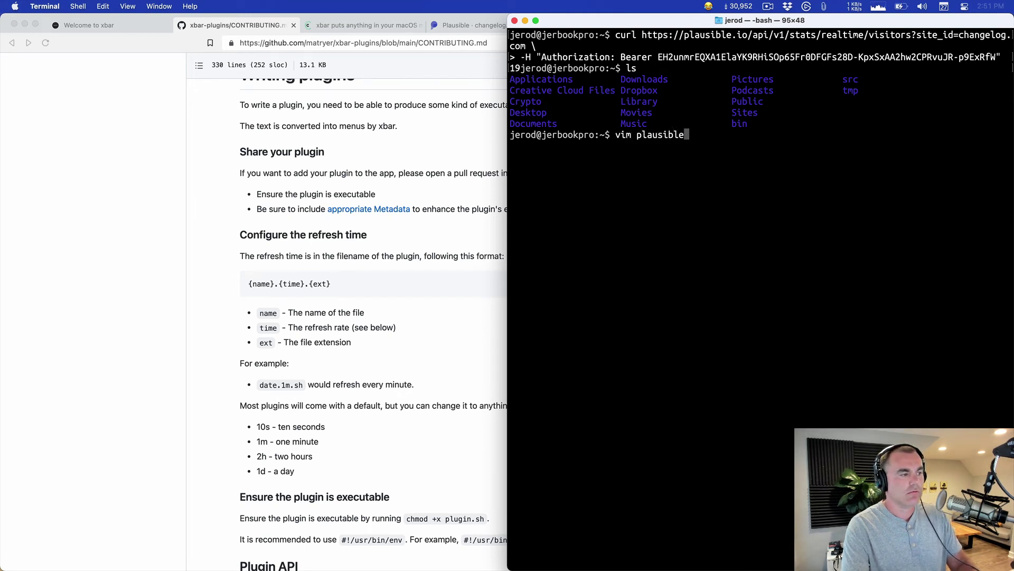
pyautogui.write('.')
pyautogui.hotkey('ctrl', 'c')
pyautogui.press('super+k')
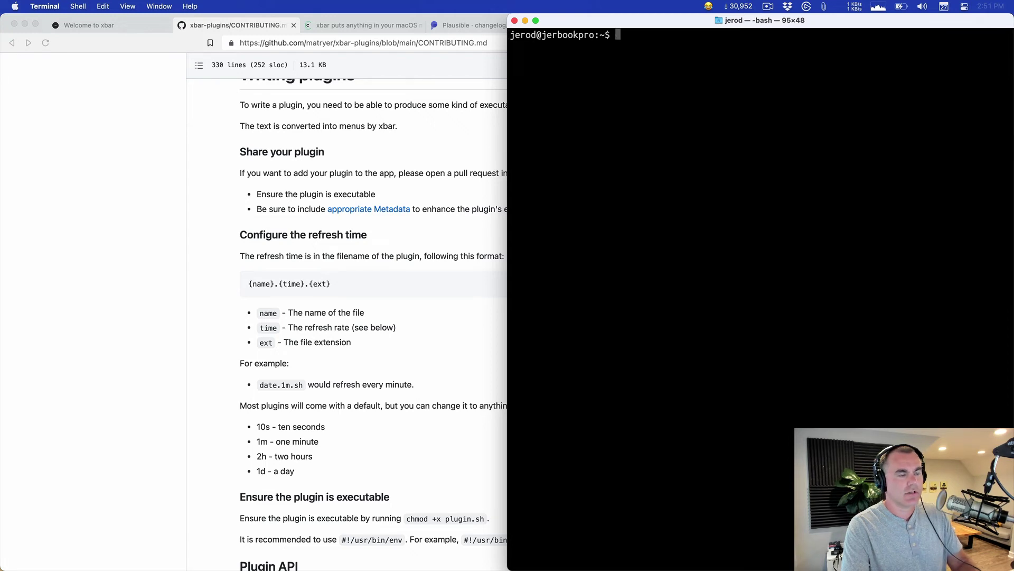
# Change into the xbar plugins folder using the pasted COVID plugin path.
pyautogui.press('super+Tab')
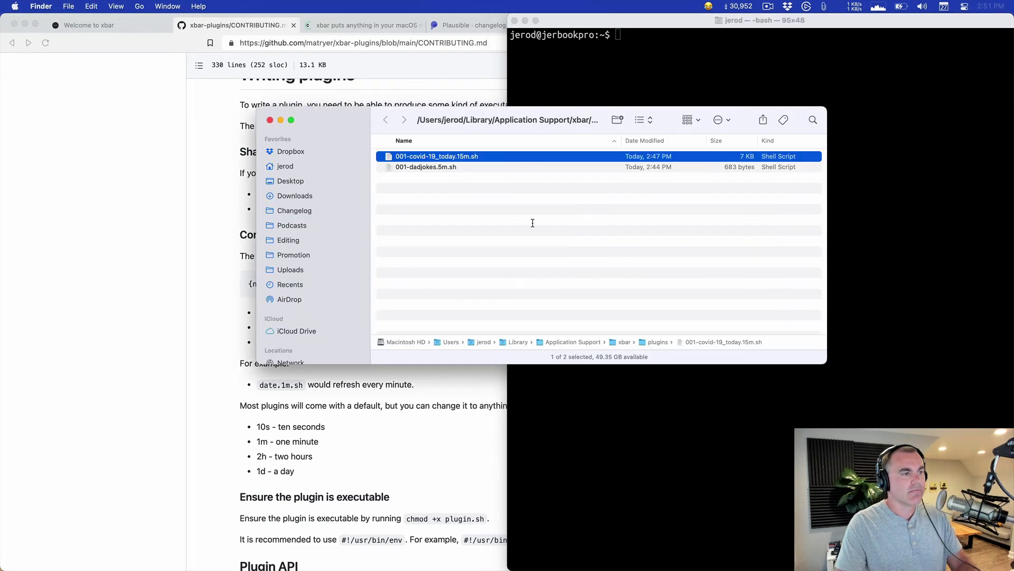
pyautogui.click(902, 242)
pyautogui.write('cd')
pyautogui.press('super+v')
pyautogui.press('BackSpace')
pyautogui.press('BackSpace')
pyautogui.press('BackSpace')
pyautogui.press('BackSpace')
pyautogui.press('BackSpace')
pyautogui.press('BackSpace')
pyautogui.press('BackSpace')
pyautogui.press('BackSpace')
pyautogui.press('BackSpace')
pyautogui.press('BackSpace')
pyautogui.press('BackSpace')
pyautogui.press('BackSpace')
pyautogui.press('BackSpace')
pyautogui.press('BackSpace')
pyautogui.press('BackSpace')
pyautogui.press('BackSpace')
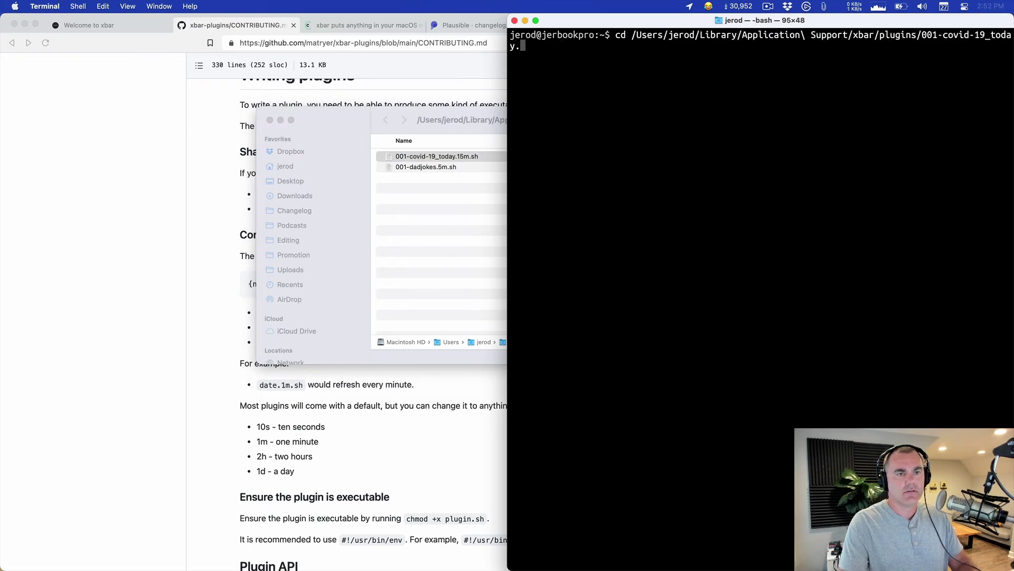
pyautogui.press('BackSpace')
pyautogui.press('BackSpace')
pyautogui.press('BackSpace')
pyautogui.press('BackSpace')
pyautogui.press('BackSpace')
pyautogui.press('BackSpace')
pyautogui.press('BackSpace')
pyautogui.press('BackSpace')
pyautogui.press('BackSpace')
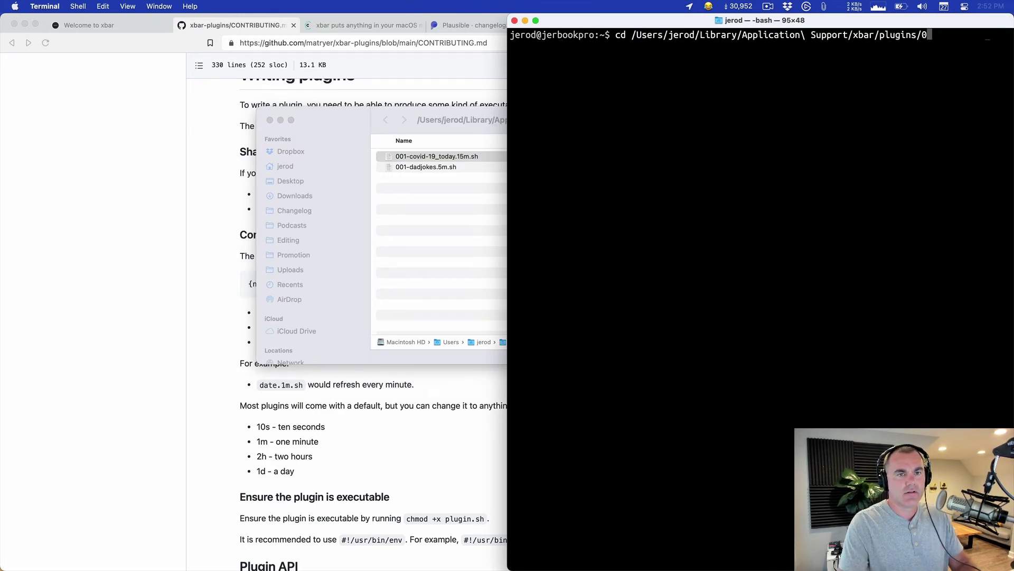
pyautogui.press('Return')
# List the plugin files with ll and enter vim plausible.10s.sh.
pyautogui.write('ll')
pyautogui.press('Return')
pyautogui.write('vim ')
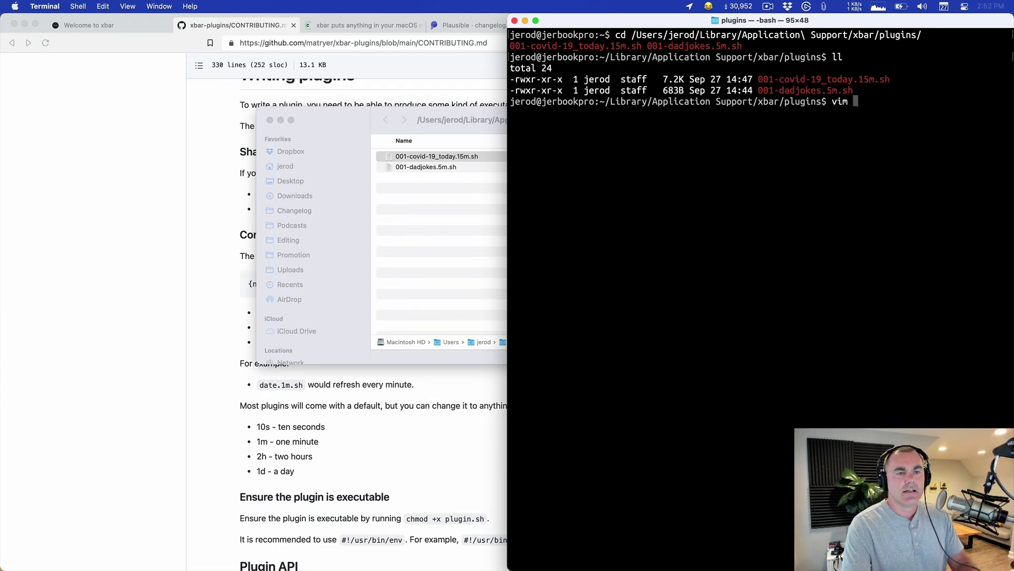
pyautogui.write('plausible.')
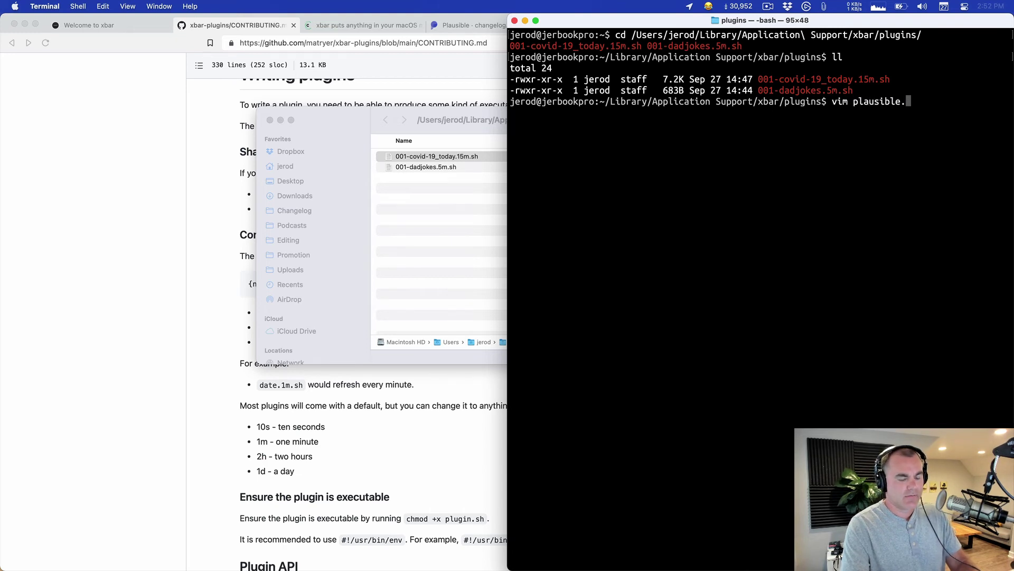
pyautogui.write('10s')
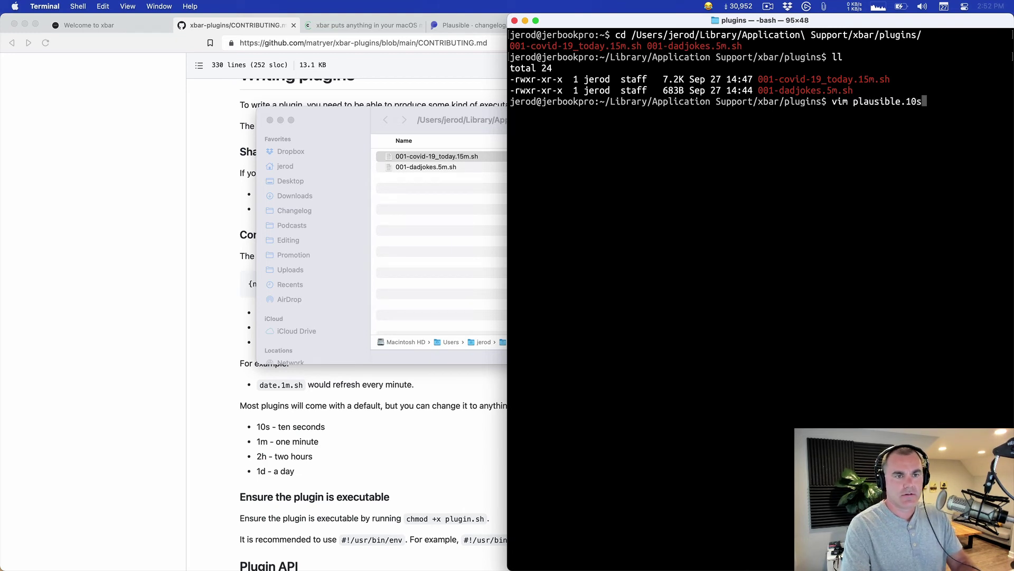
pyautogui.write('.sh')
# Open plausible.10s.sh in vim and write the #!/usr/bin/env bash shebang.
pyautogui.press('Return')
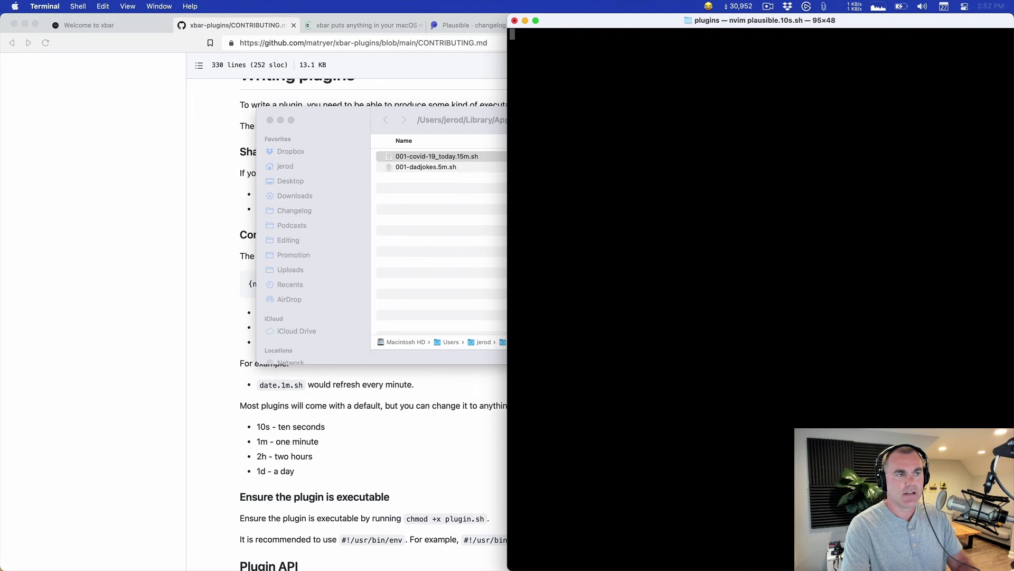
pyautogui.write('i')
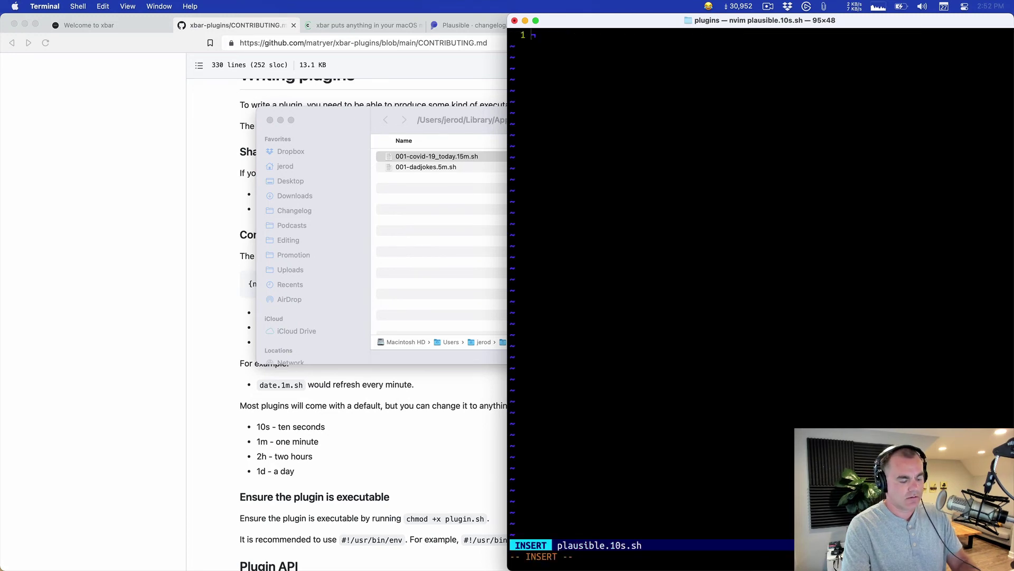
pyautogui.write('#!/usr')
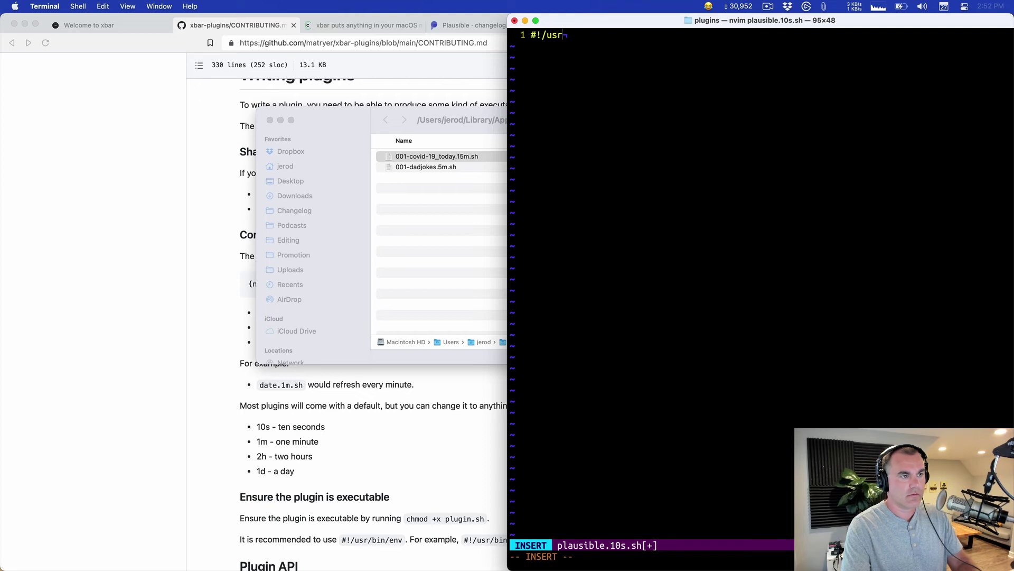
pyautogui.write('/bin/env bash')
pyautogui.press('Return')
pyautogui.press('Return')
pyautogui.press('super+v')
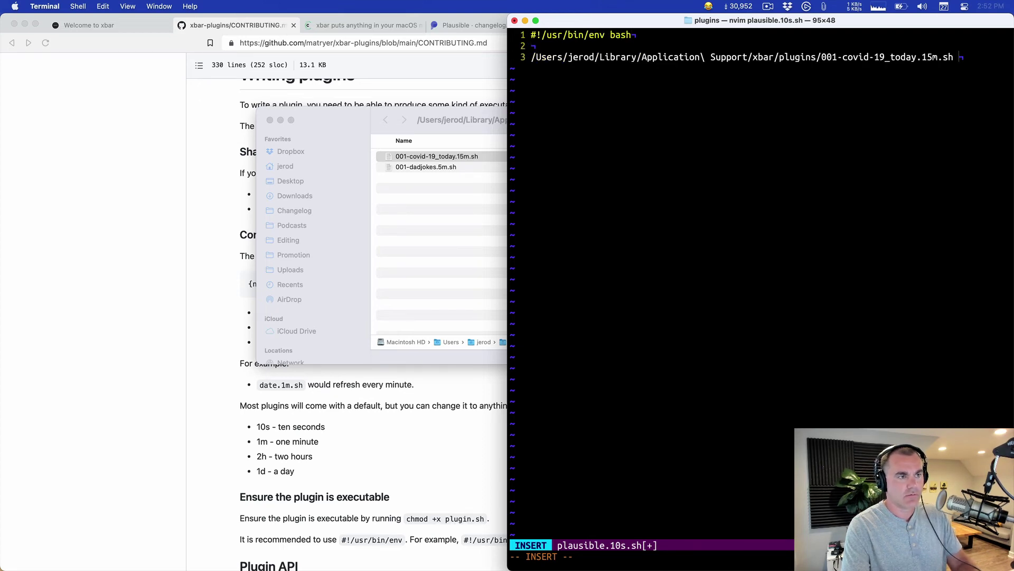
pyautogui.press('Escape')
pyautogui.press('d')
pyautogui.press('d')
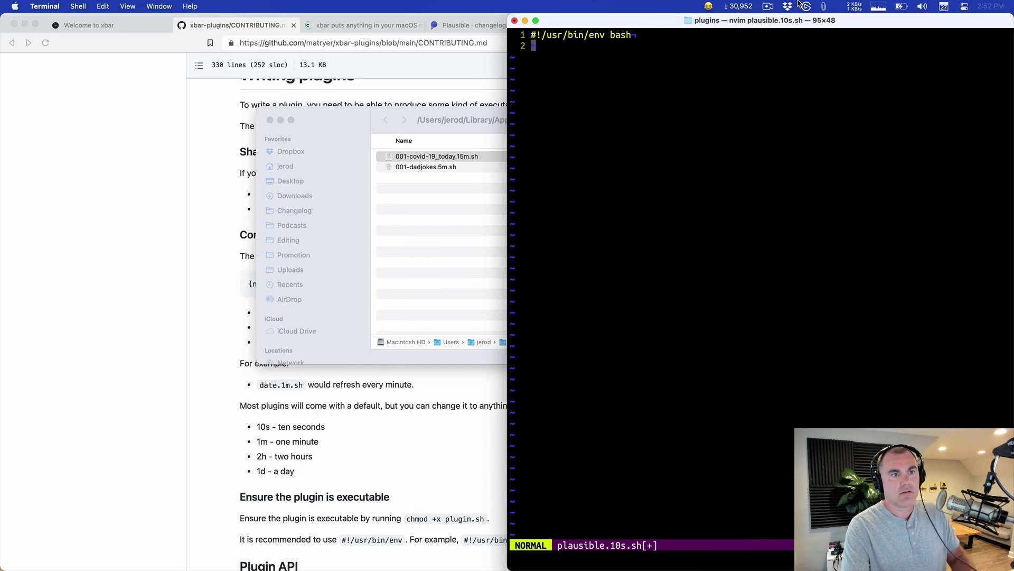
# Paste the curl request from clipboard history below the shebang and save with :wq.
pyautogui.click(822, 7)
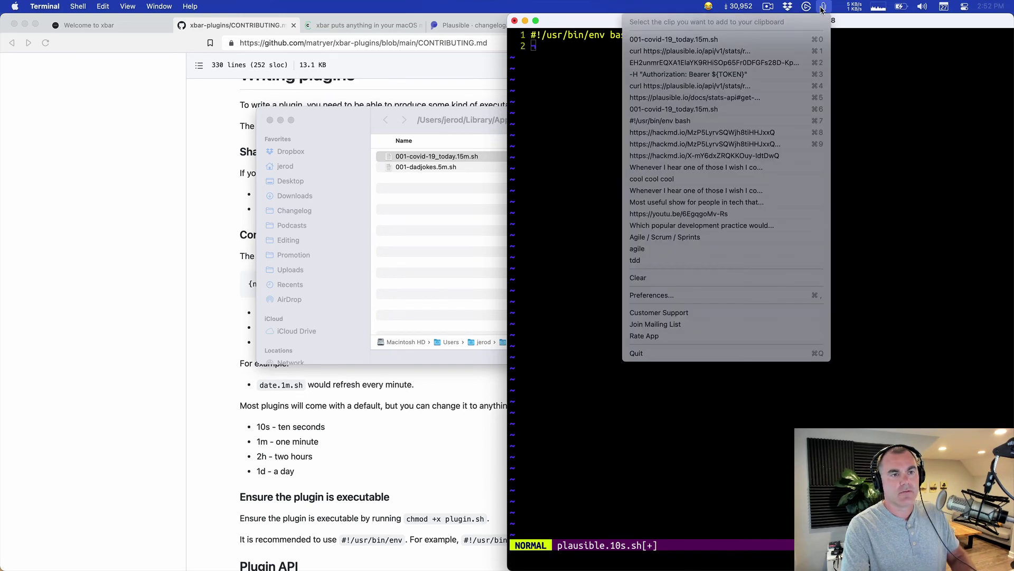
pyautogui.click(782, 52)
pyautogui.press('o')
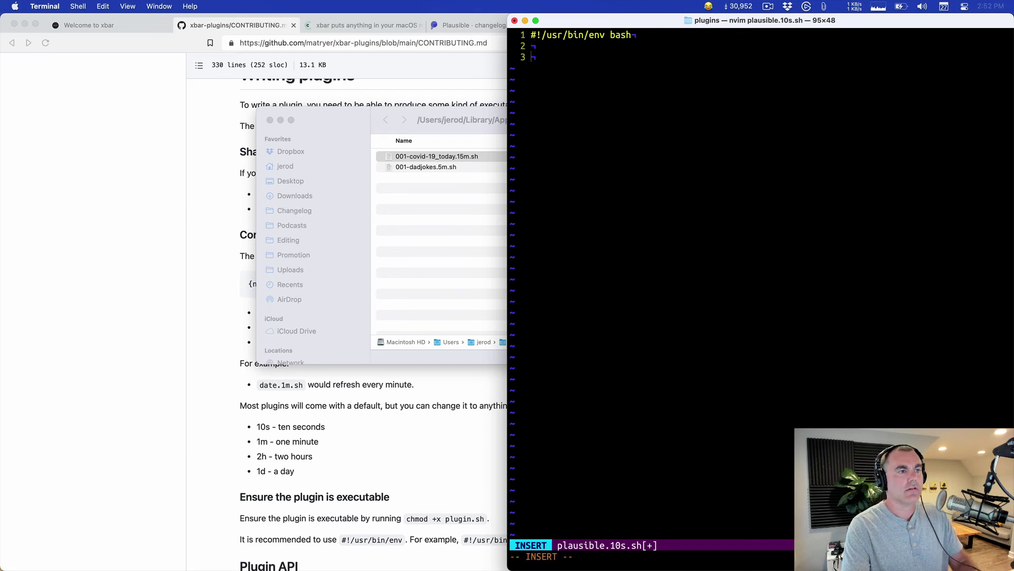
pyautogui.press('super+v')
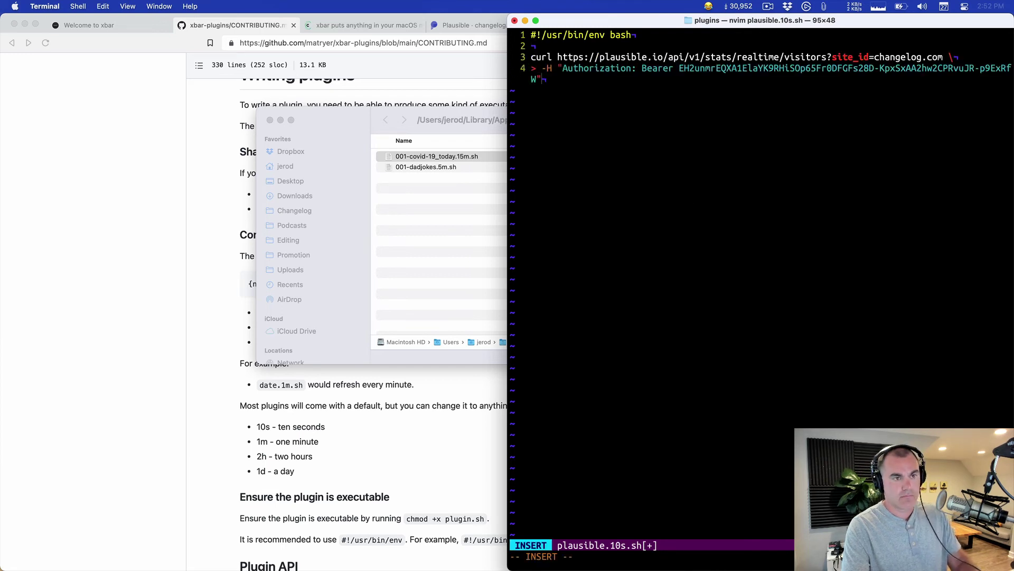
pyautogui.press('Escape')
pyautogui.write(':wq')
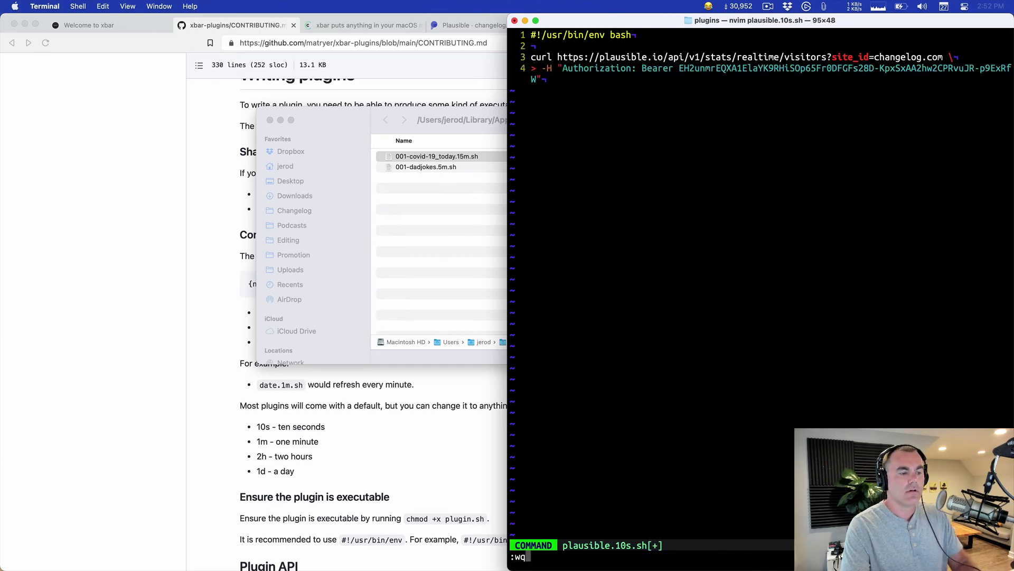
pyautogui.press('Return')
# Quick Look plausible.10s.sh in the plugins folder to check its contents.
pyautogui.click(440, 199)
pyautogui.click(439, 178)
pyautogui.press('space')
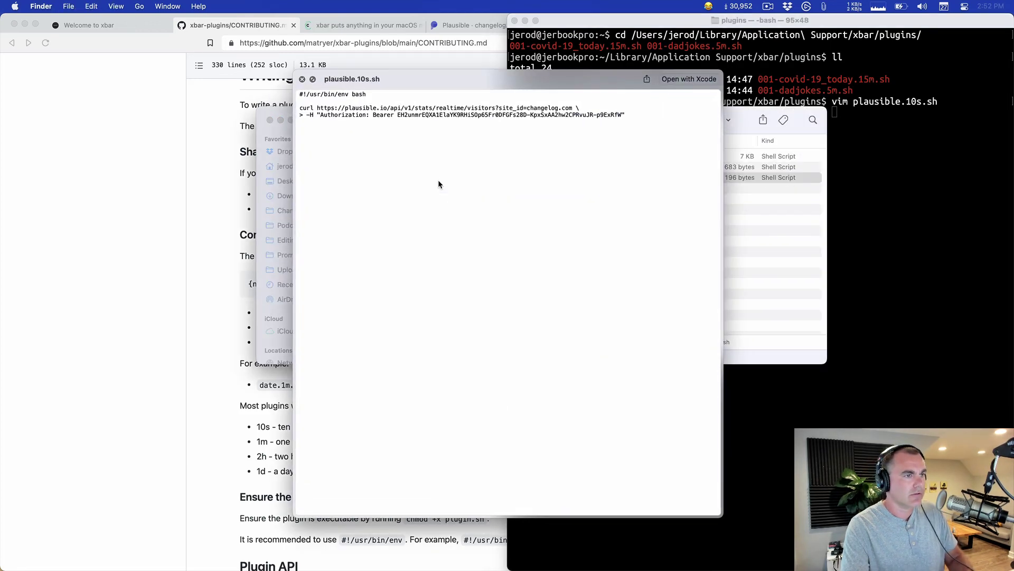
pyautogui.press('space')
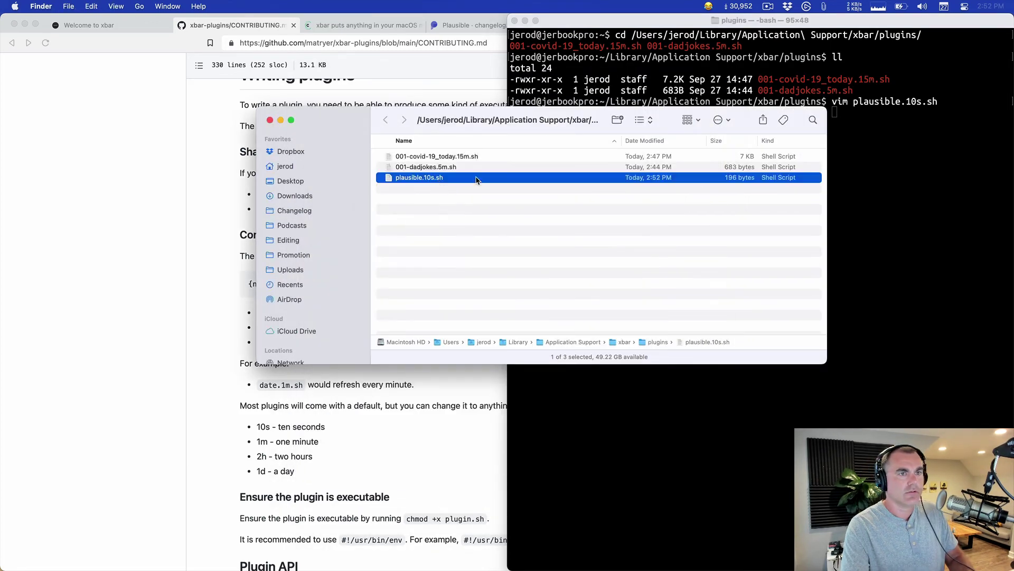
pyautogui.click(754, 71)
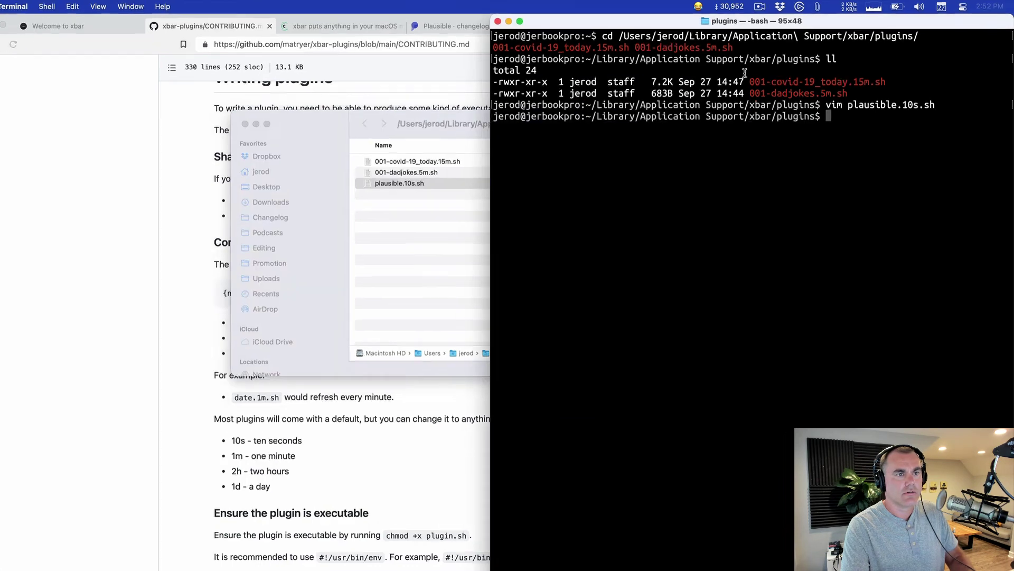
# Refresh all xbar plugins and inspect the plausible plugin's warning.
pyautogui.click(729, 7)
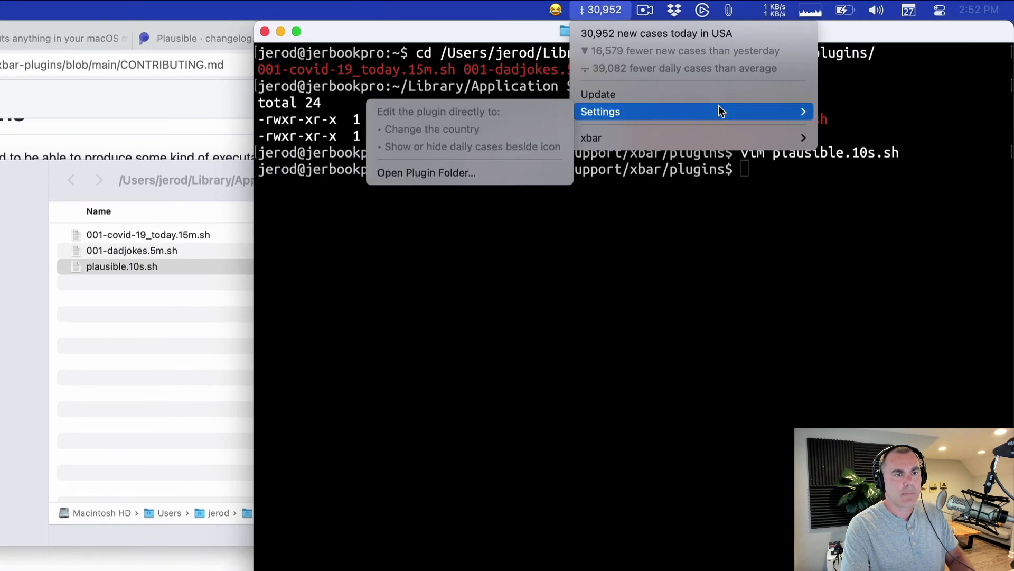
pyautogui.moveTo(750, 139)
pyautogui.click(864, 153)
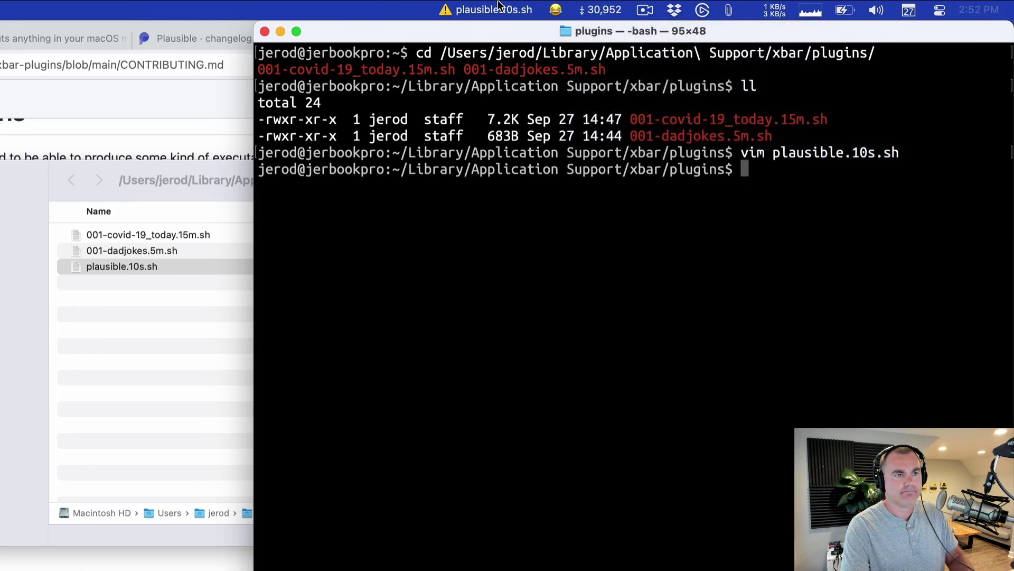
pyautogui.click(486, 6)
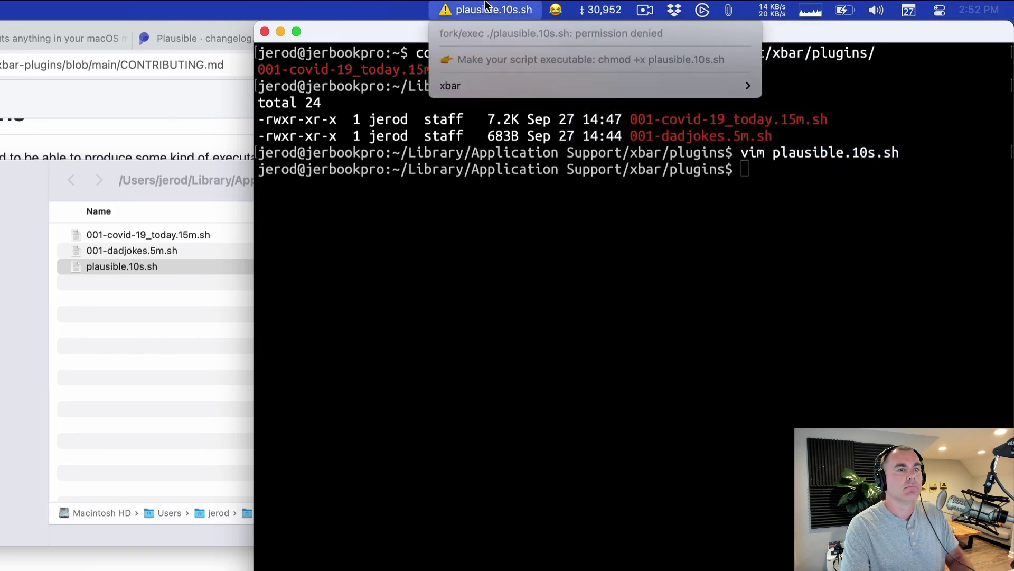
# Make the script executable with chmod +x plausible.10s.sh.
pyautogui.click(559, 290)
pyautogui.write('ch')
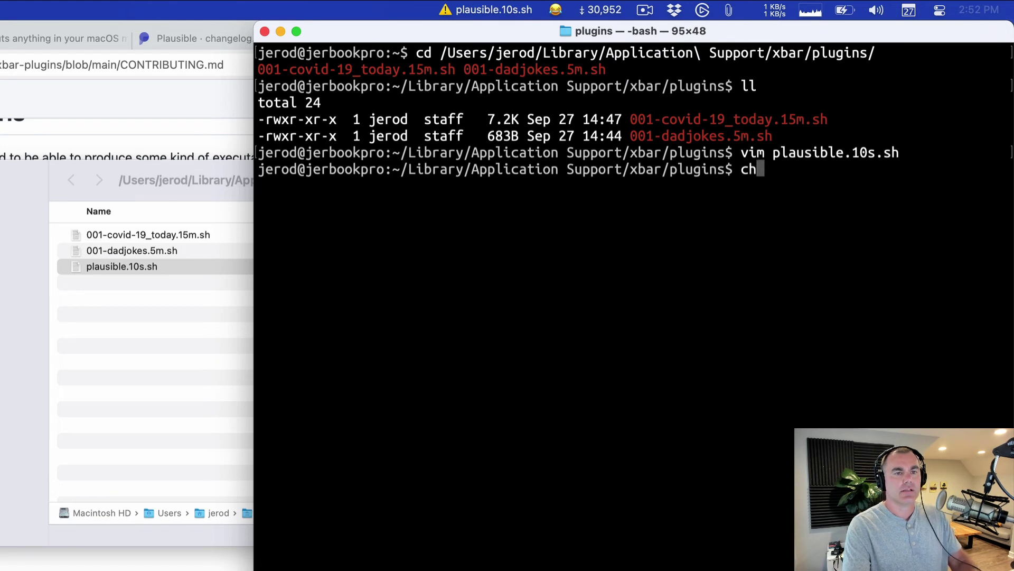
pyautogui.write('mod +x ')
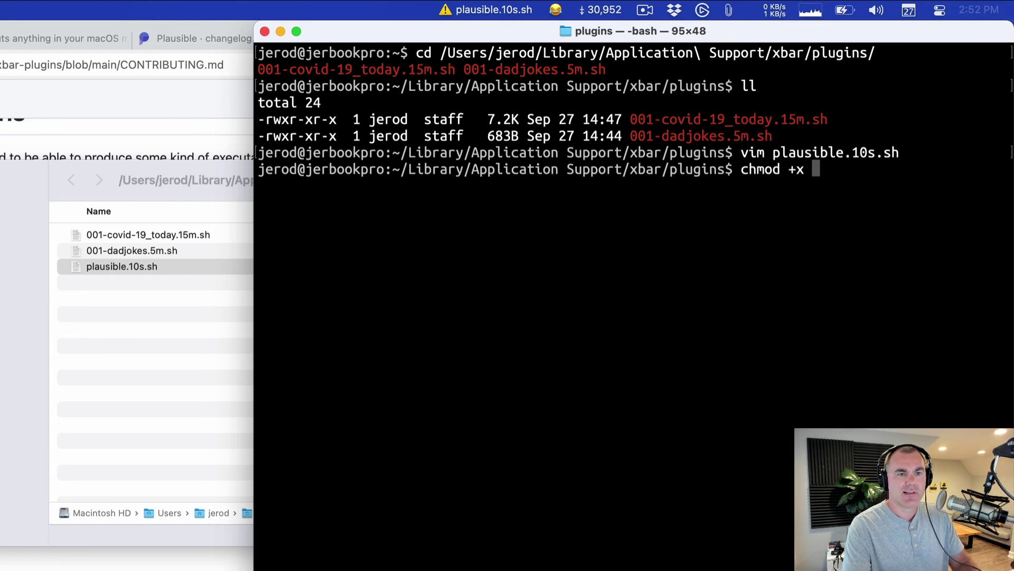
pyautogui.write('plausible.10s.sh')
pyautogui.press('Return')
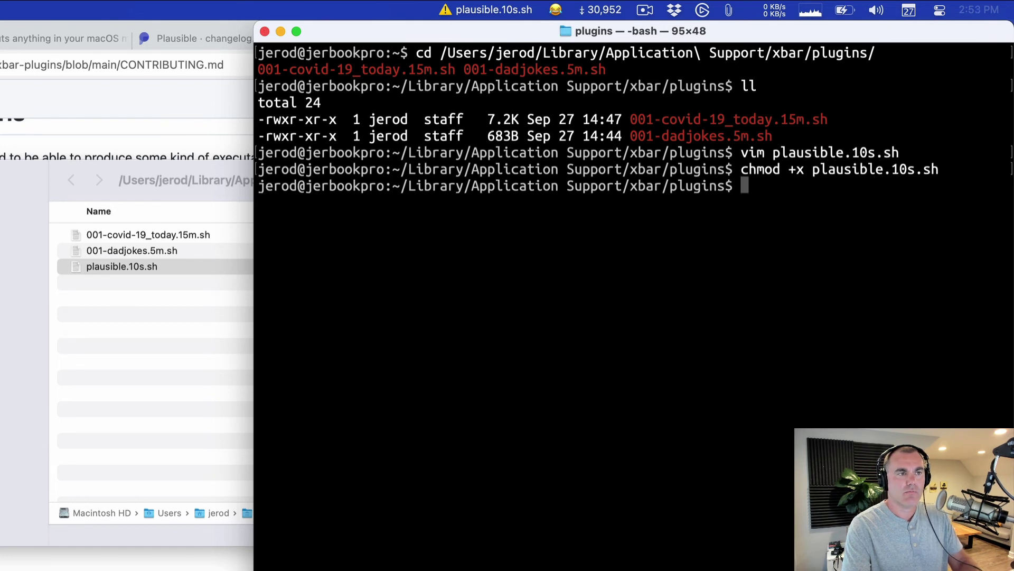
# Reload all xbar plugins and read the Plausible plugin's curl error output.
pyautogui.click(483, 9)
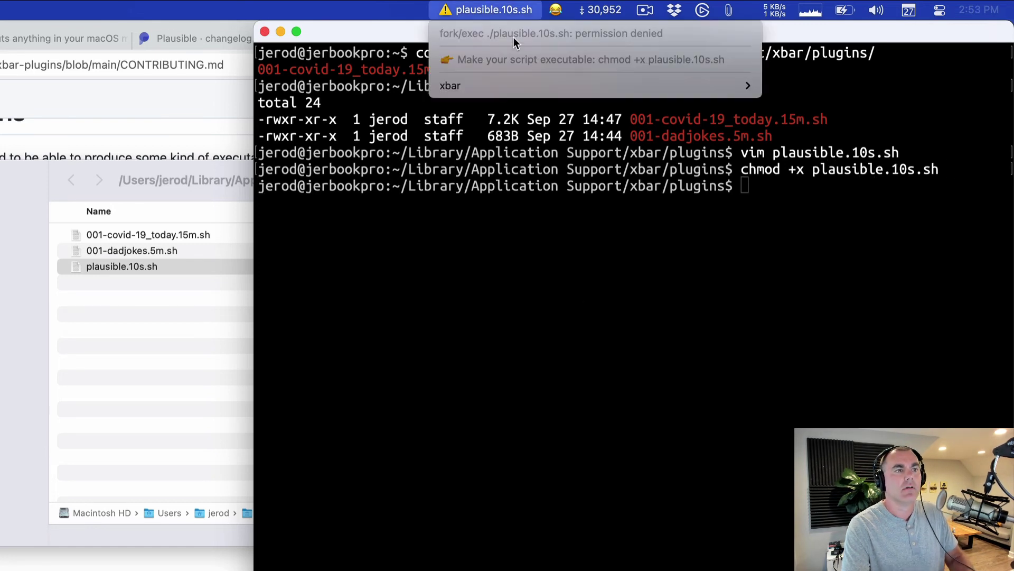
pyautogui.moveTo(742, 87)
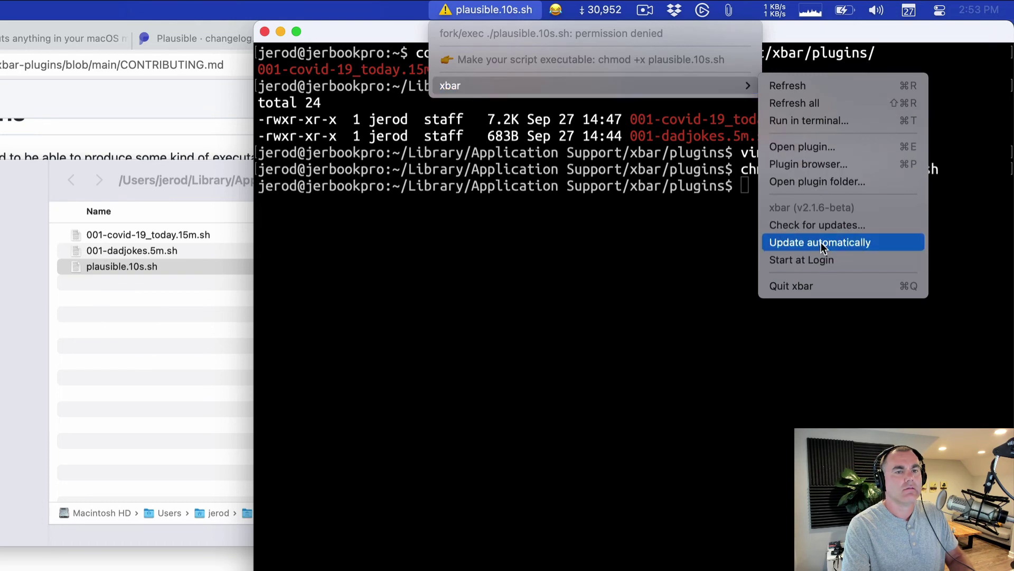
pyautogui.click(816, 105)
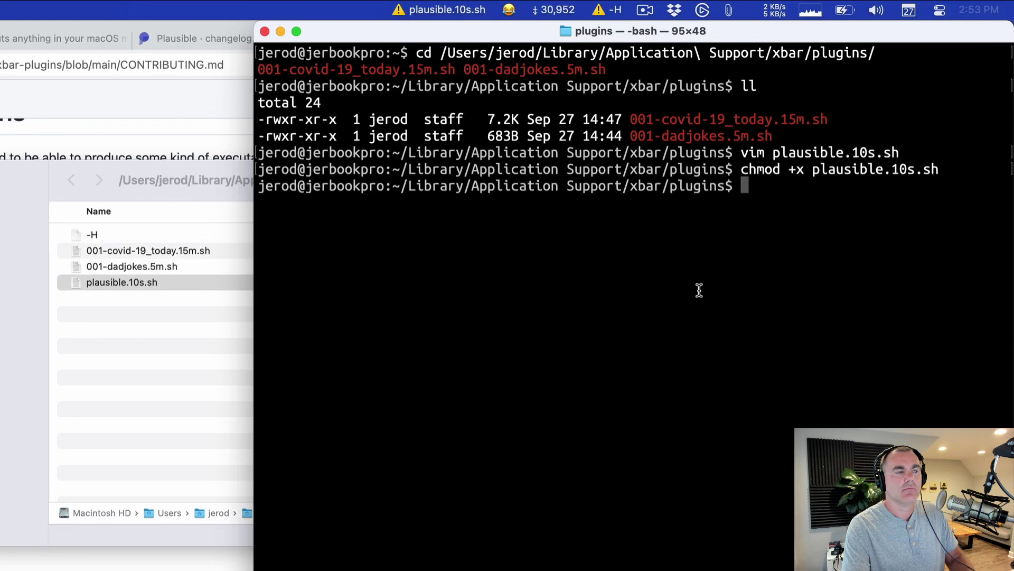
pyautogui.click(448, 7)
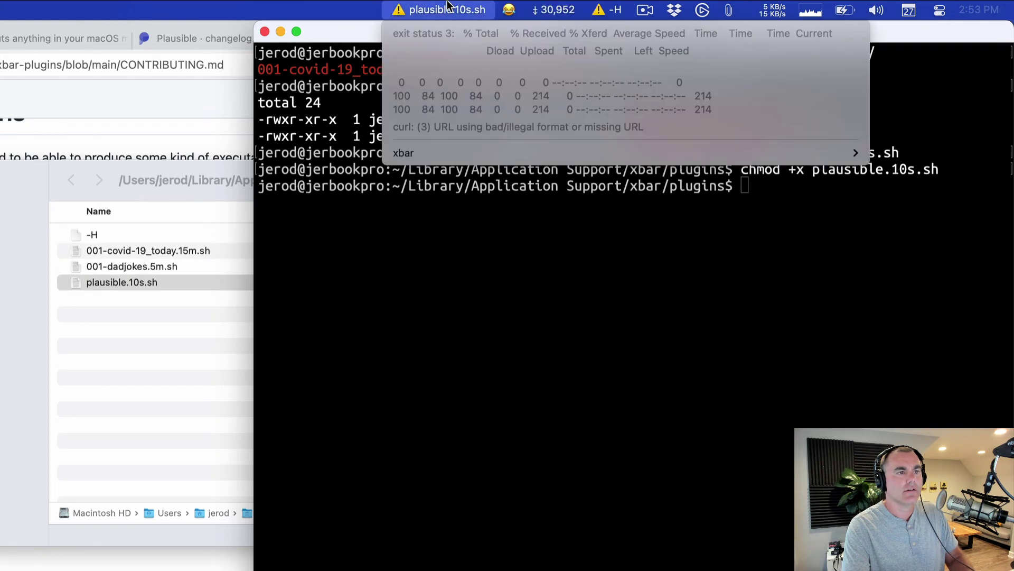
pyautogui.click(487, 397)
# Open plausible.10s.sh in vim and delete the trailing backslash on the curl line.
pyautogui.write('vim plausible.10s.sh')
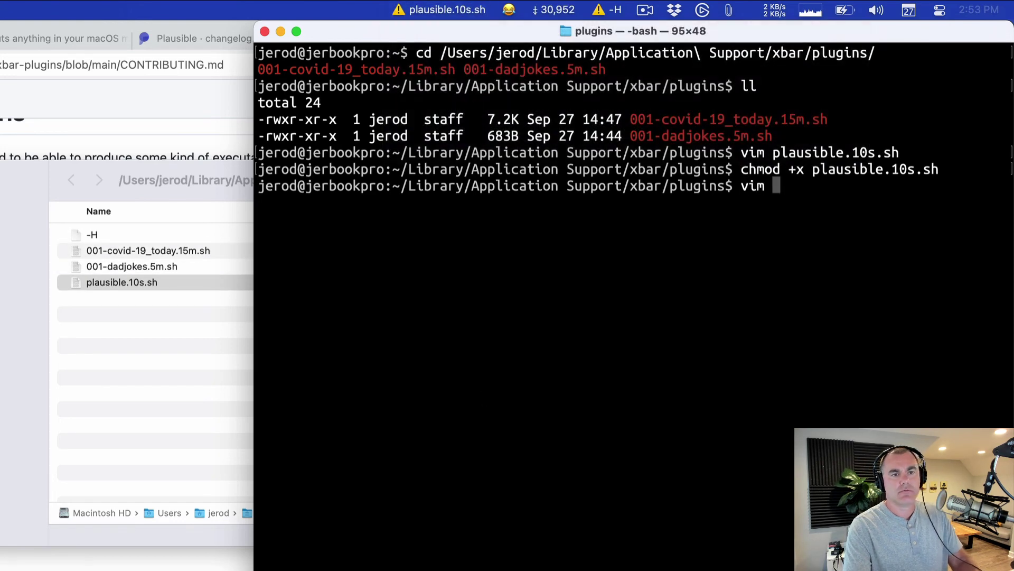
pyautogui.press('Return')
pyautogui.press('j')
pyautogui.press('j')
pyautogui.press('j')
pyautogui.press('k')
pyautogui.press('$')
pyautogui.press('x')
pyautogui.press('u')
pyautogui.press('x')
# Join the authorization header line onto the curl command and save the script.
pyautogui.press('j')
pyautogui.press('0')
pyautogui.press('l')
pyautogui.press('i')
pyautogui.press('BackSpace')
pyautogui.press('BackSpace')
pyautogui.press('BackSpace')
pyautogui.press('Escape')
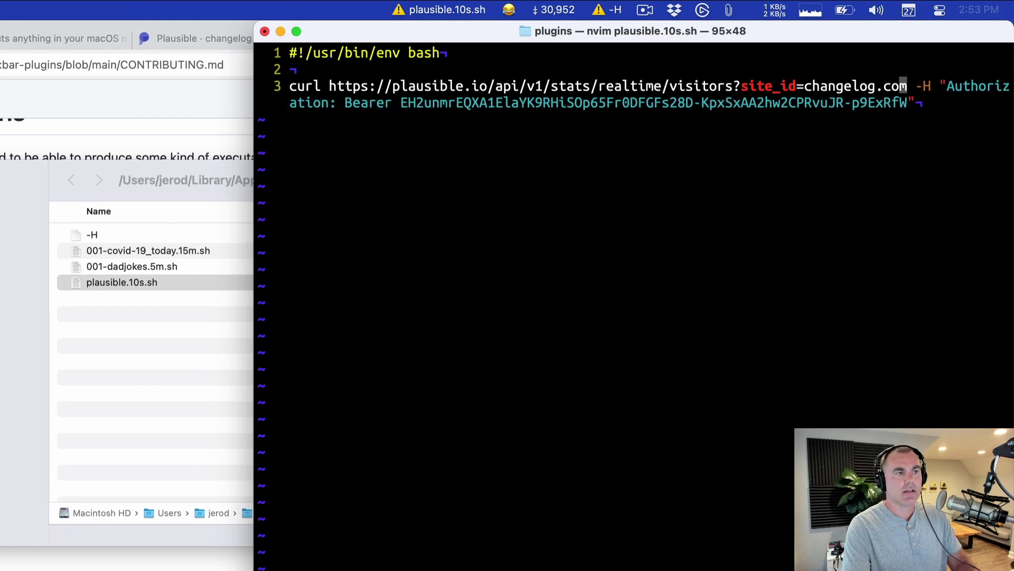
pyautogui.write(':wq')
pyautogui.press('Return')
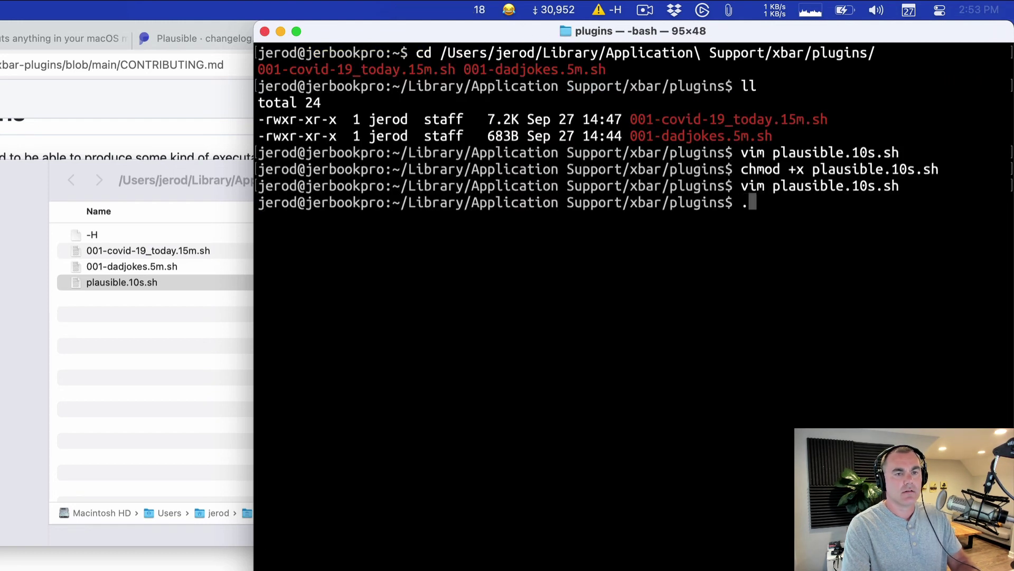
# Run ./plausible.10s.sh to confirm it prints 18 visitors, then clear the screen.
pyautogui.write('./plausible.10s.sh')
pyautogui.press('Return')
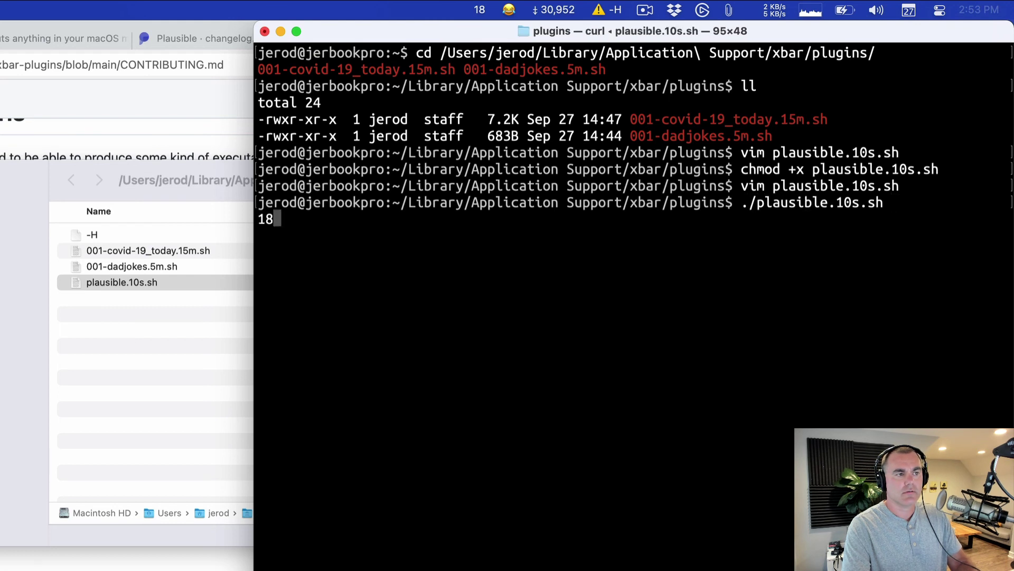
pyautogui.hotkey('ctrl', 'l')
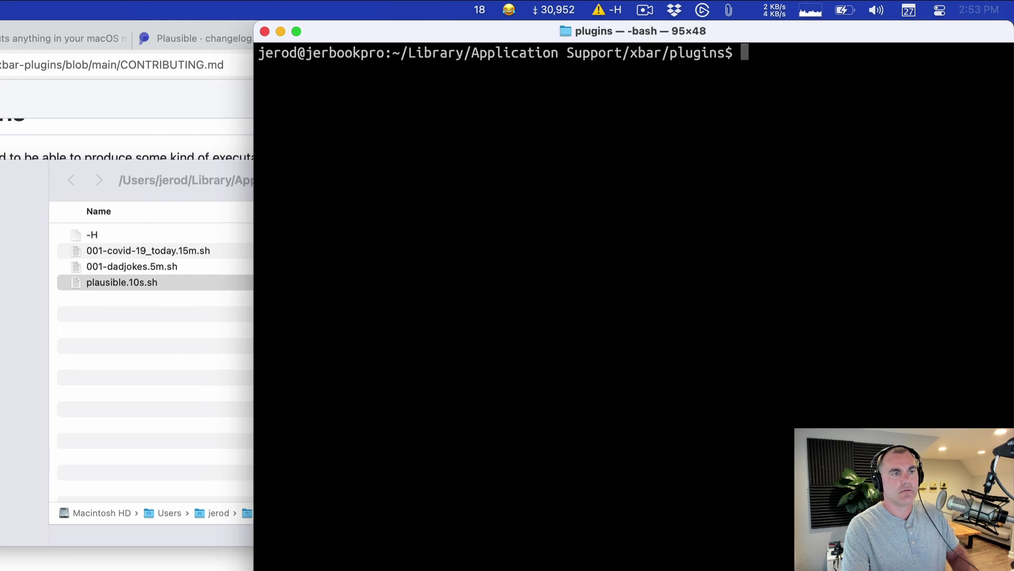
# Check the visitor count, COVID counter and dad joke menus in the menu bar.
pyautogui.click(482, 13)
pyautogui.click(483, 12)
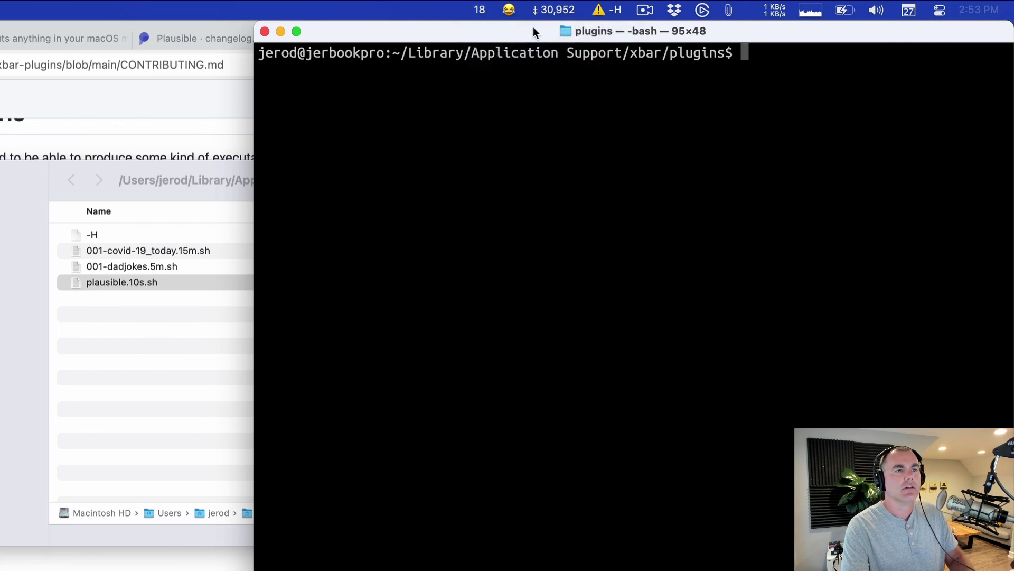
pyautogui.click(553, 7)
pyautogui.click(554, 9)
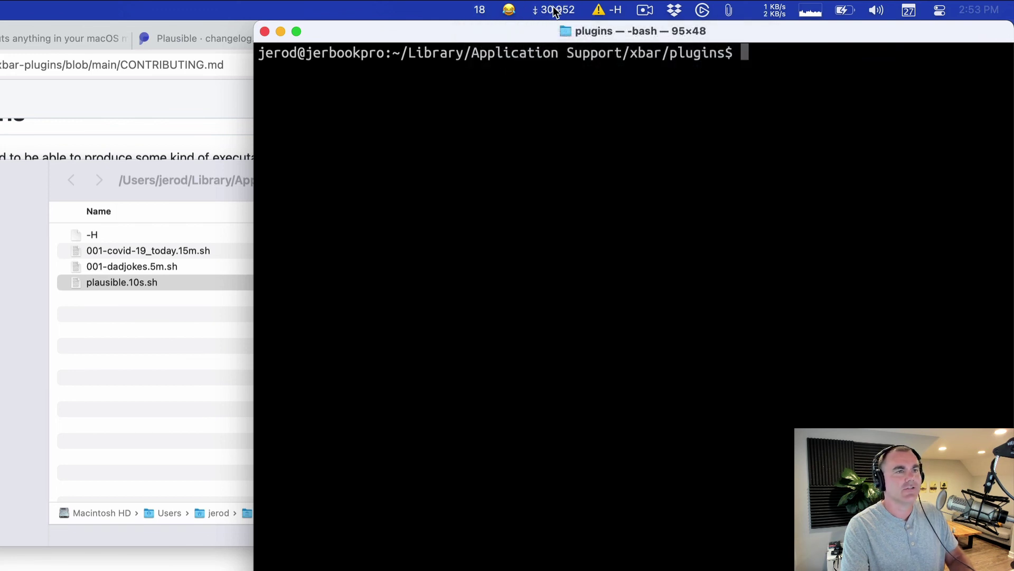
pyautogui.click(508, 10)
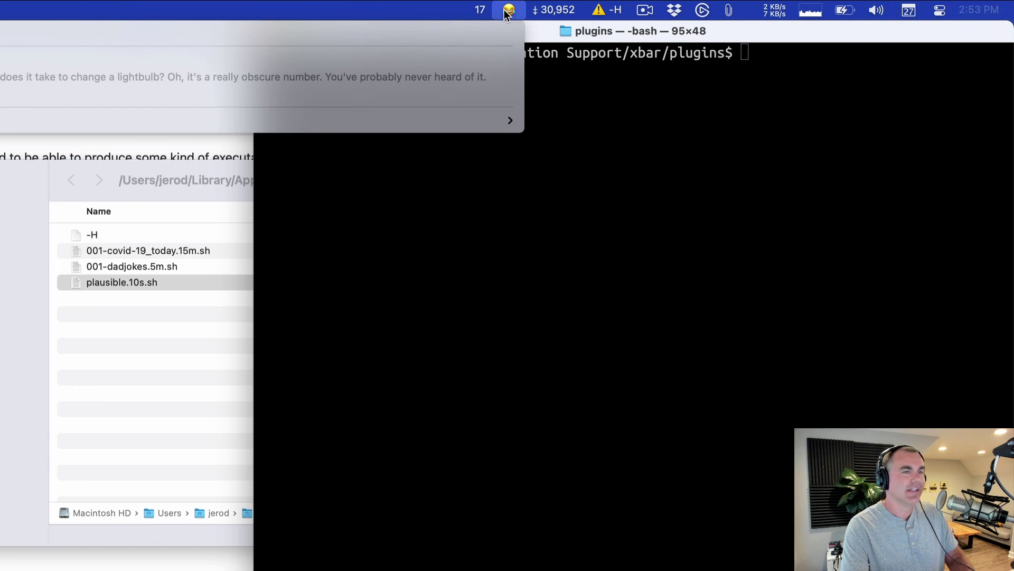
pyautogui.click(507, 10)
# Recheck the visitor count menu, now 16, and bring the plugins folder window forward.
pyautogui.click(481, 10)
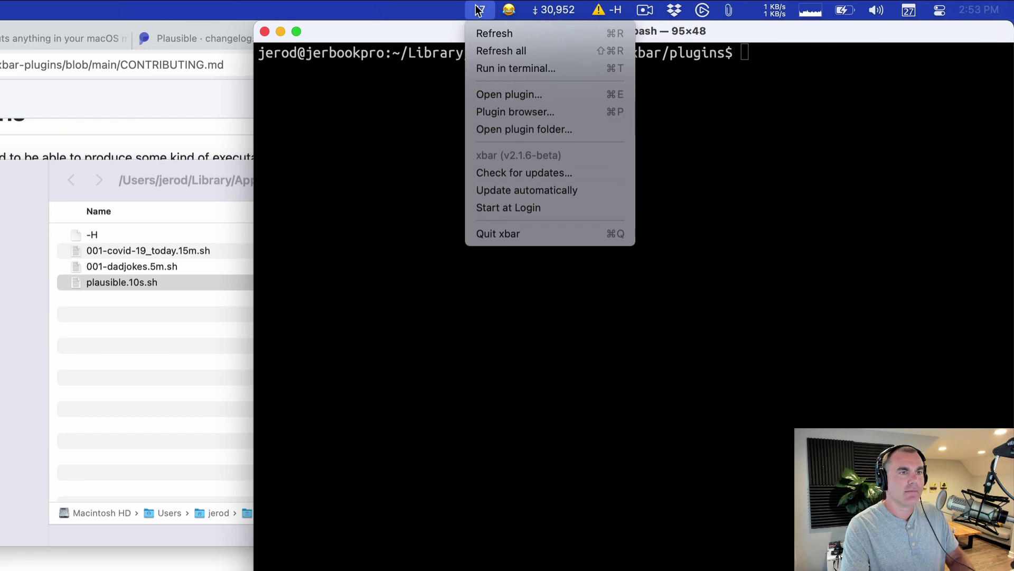
pyautogui.click(645, 392)
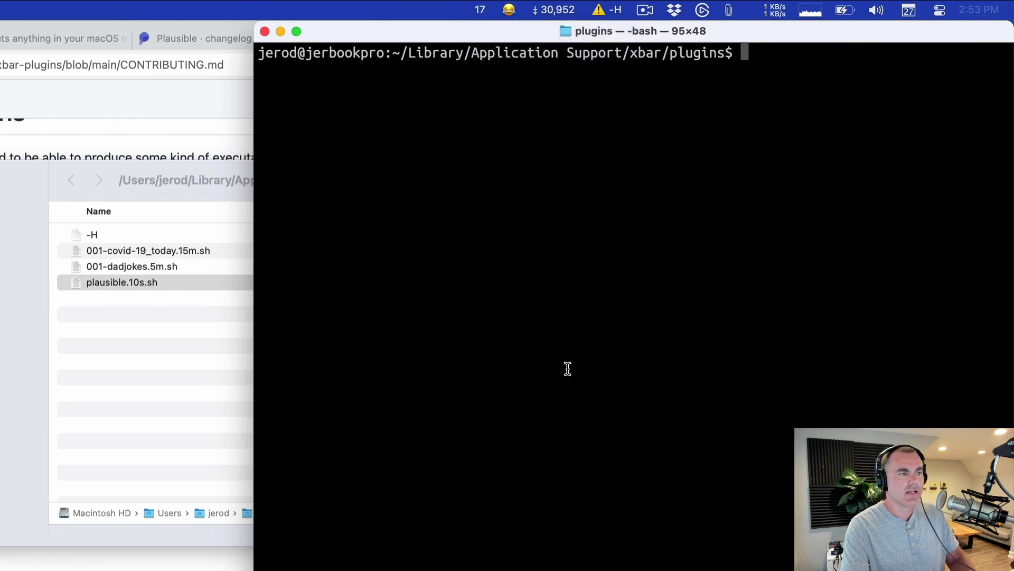
pyautogui.click(214, 408)
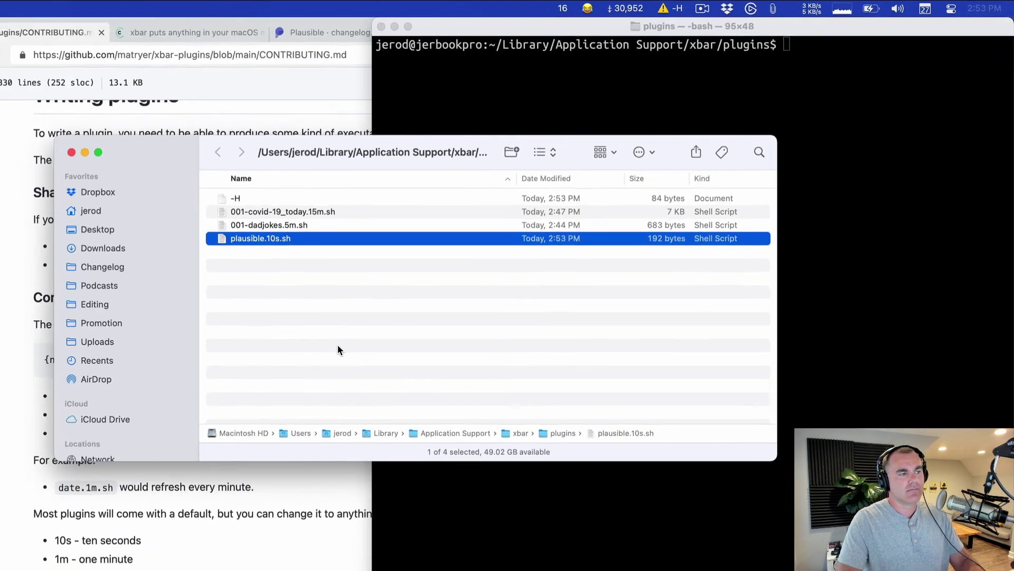
pyautogui.press('Up')
pyautogui.press('Up')
pyautogui.press('Up')
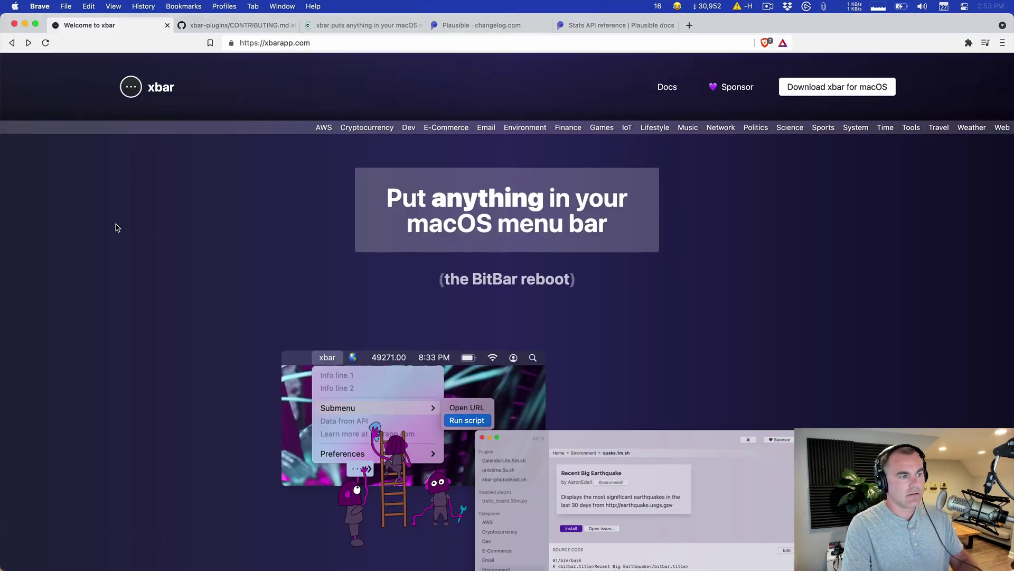